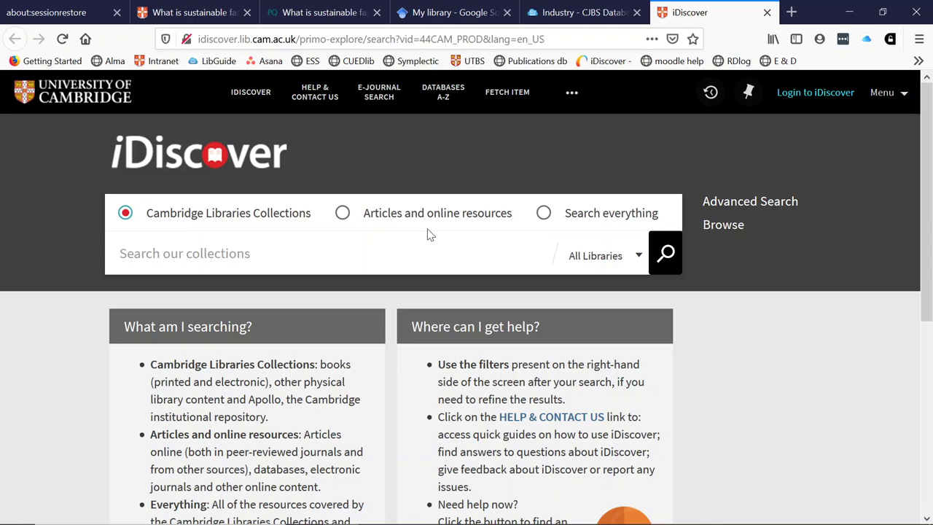
Search iDiscover's Articles and online resources for 'what is sustainable fashion'.
click(341, 214)
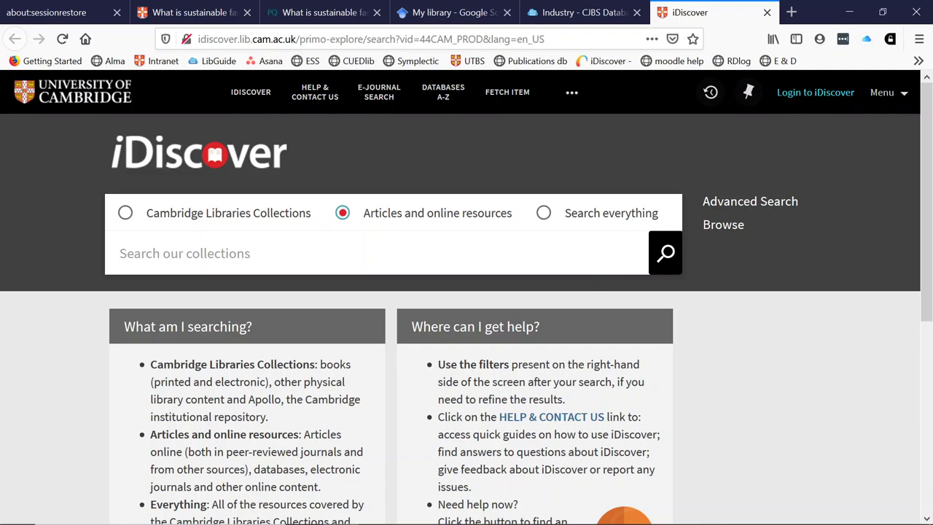
text(what is sustainable fashion)
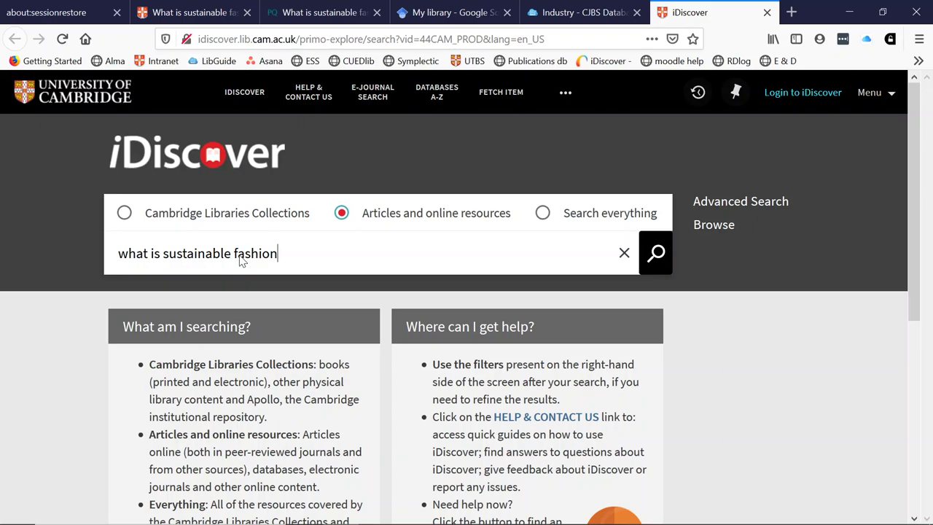
click(656, 255)
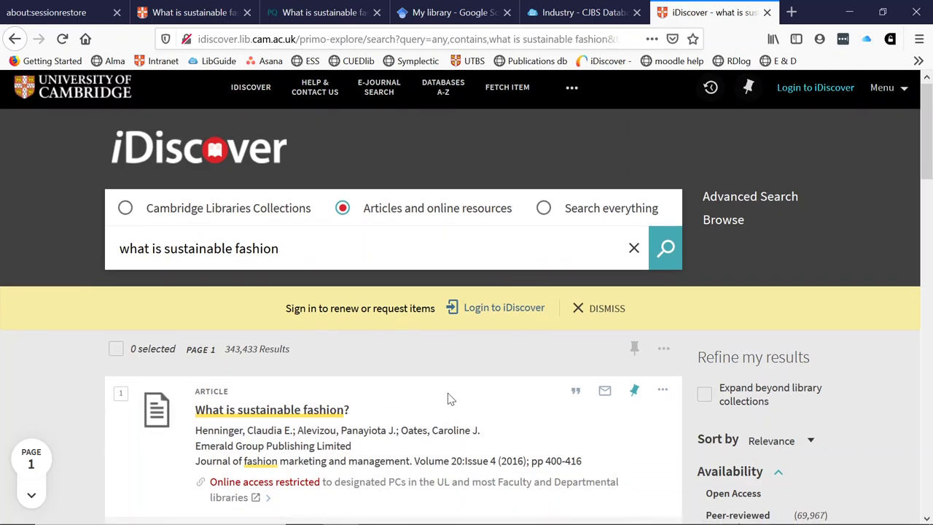
Open result 2, the peer-reviewed article 'What is sustainable fashion?', from the 343,433 results.
scroll(448, 394, down, 5)
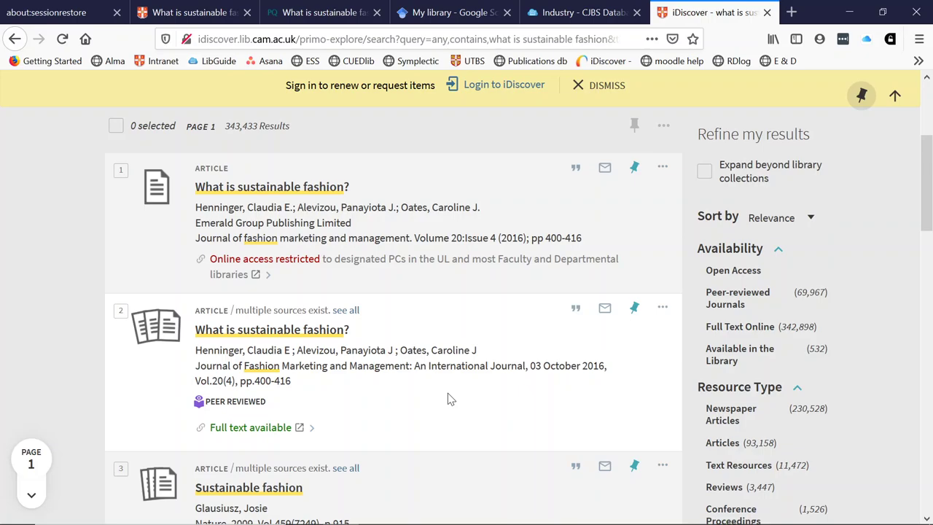
scroll(449, 398, down, 2)
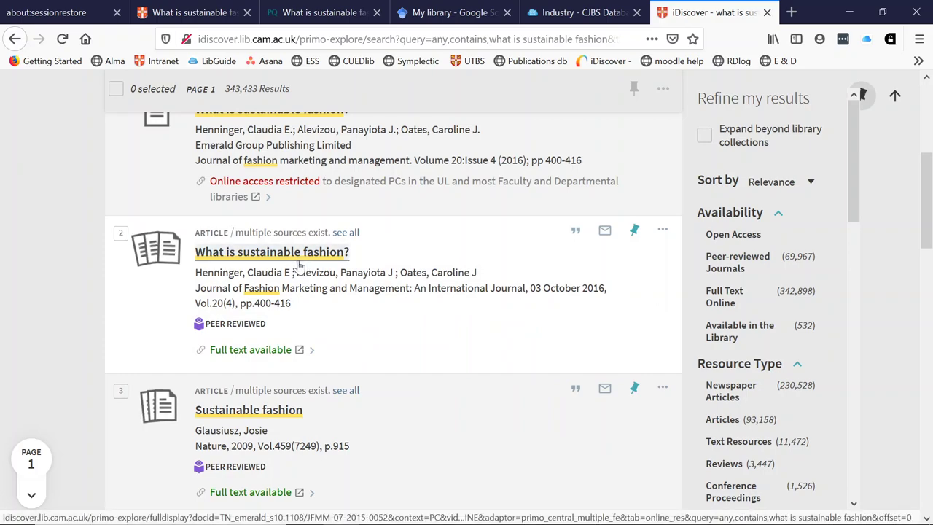
click(296, 258)
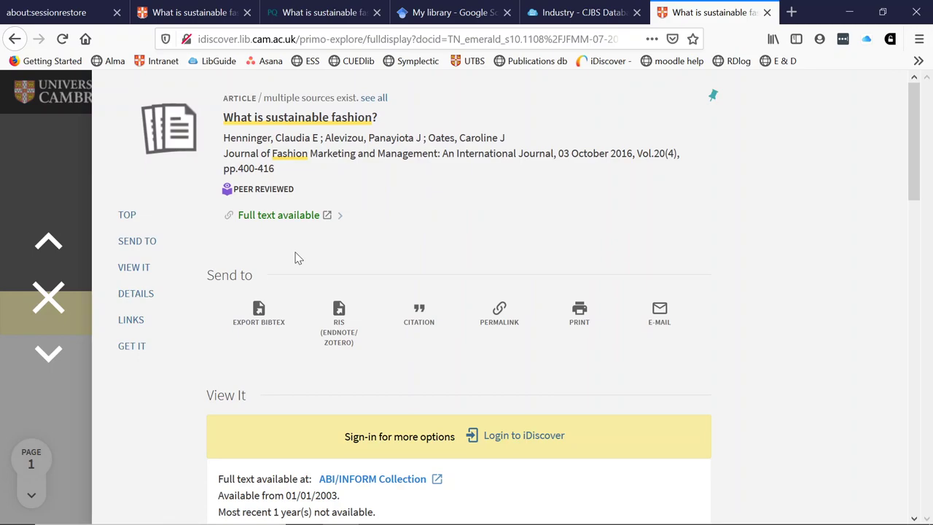
Open the article's full text through the ABI/INFORM Collection link under View It.
scroll(296, 258, down, 6)
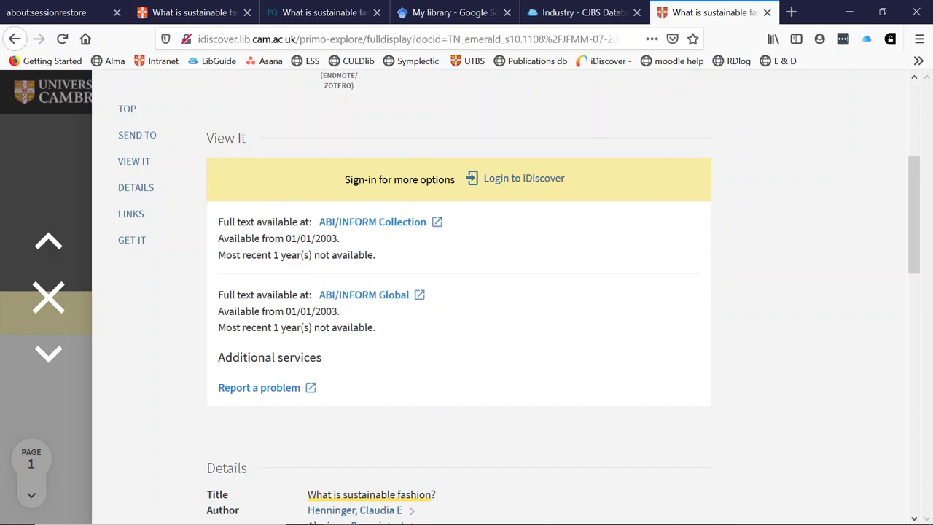
click(391, 222)
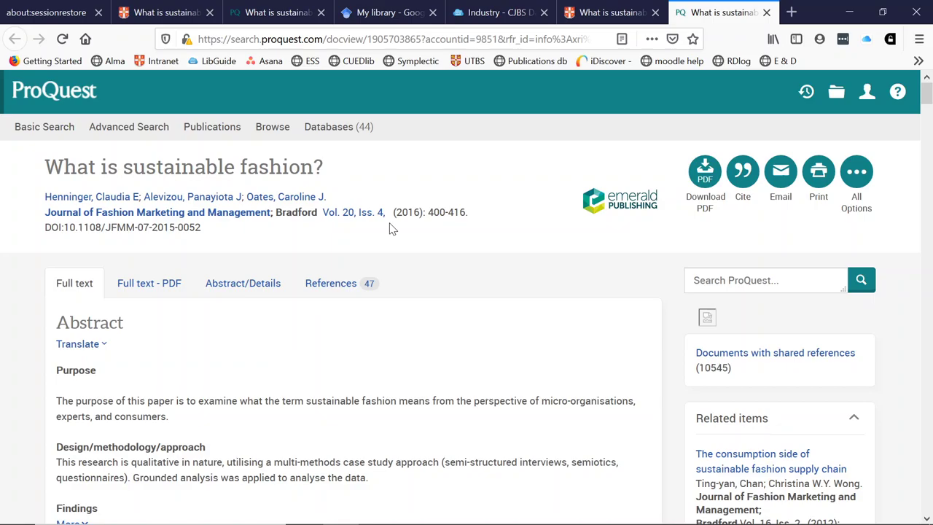
Skim the ProQuest full text of 'What is sustainable fashion?', then switch back to PowerPoint.
scroll(390, 228, down, 8)
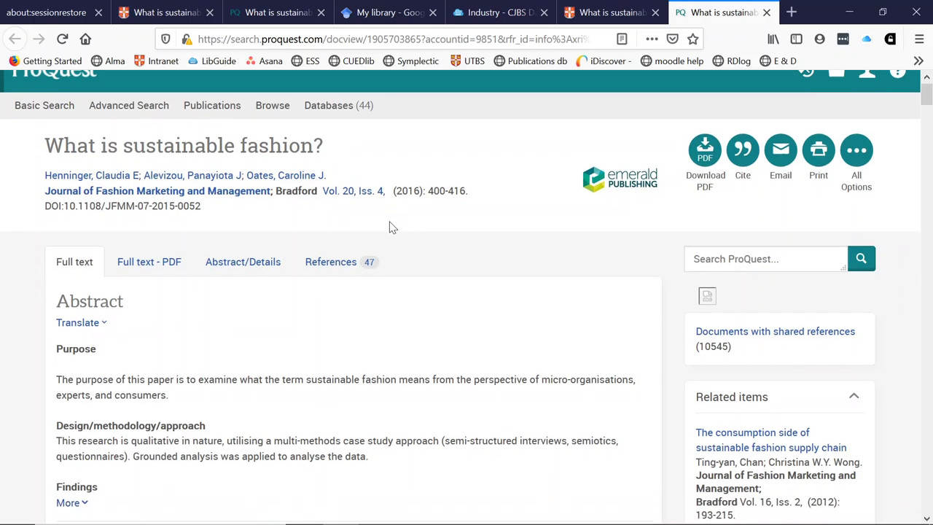
scroll(350, 292, down, 12)
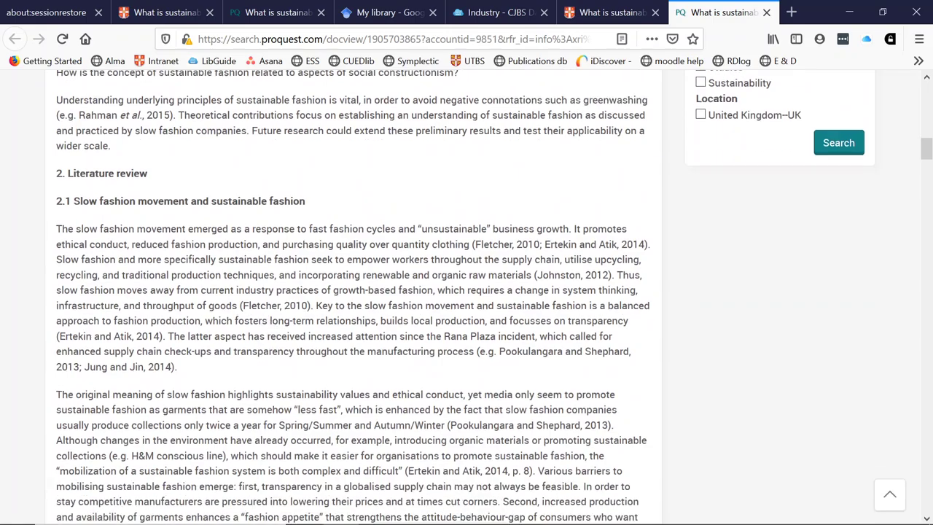
scroll(349, 292, up, 6)
scroll(389, 225, up, 15)
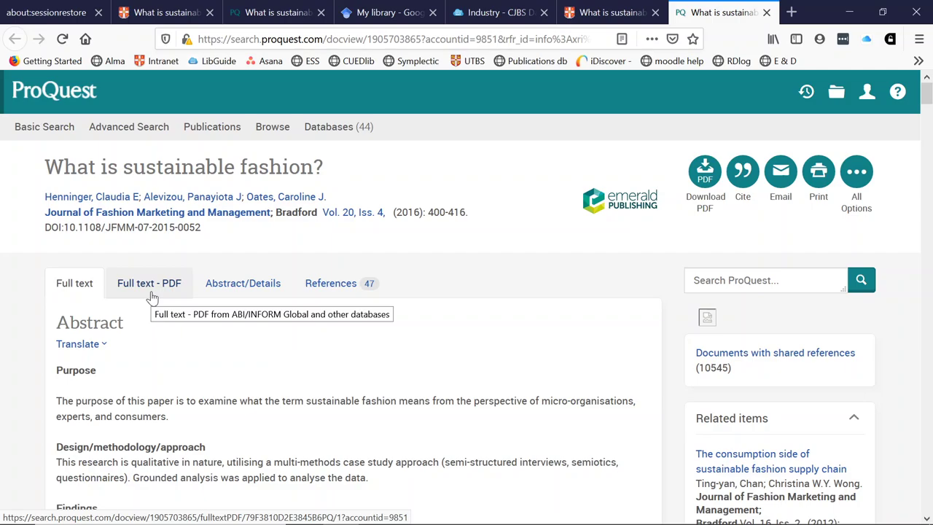
key(alt+Tab)
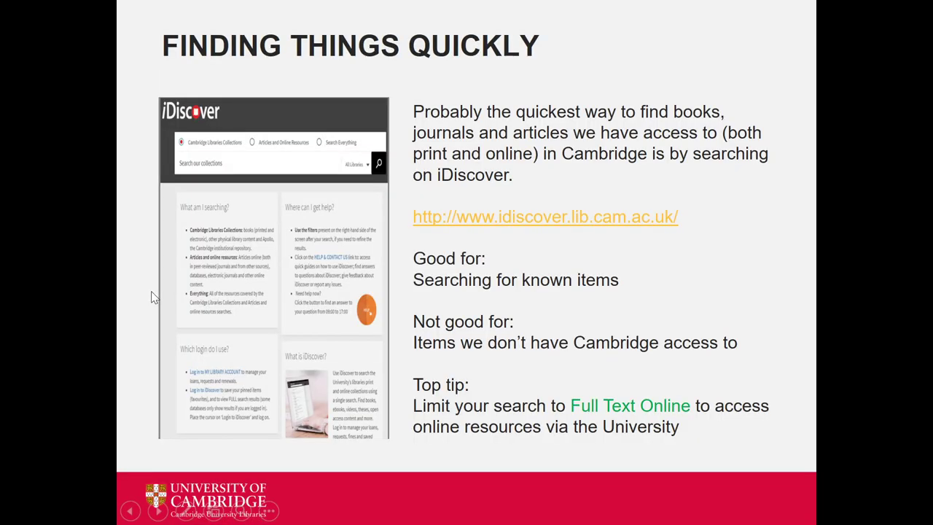
Advance the slideshow to the 'Just Google (Scholar) it?' slide.
key(Right)
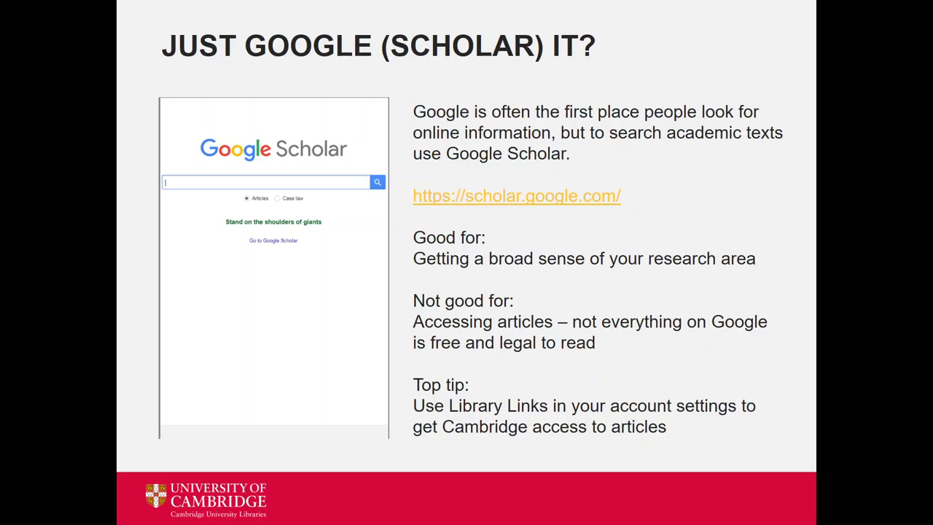
On scholar.google.com, rerun the earlier digital media and sustainable fashion search from history.
click(499, 199)
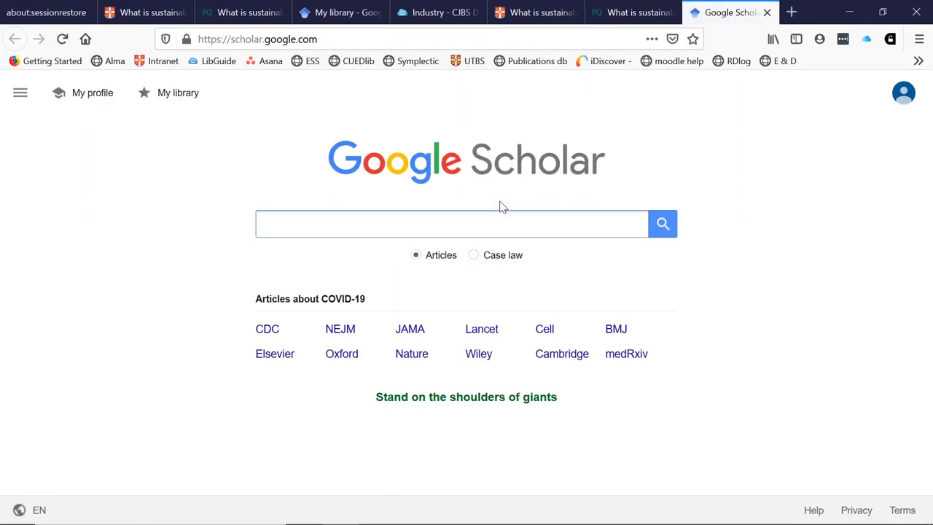
click(492, 217)
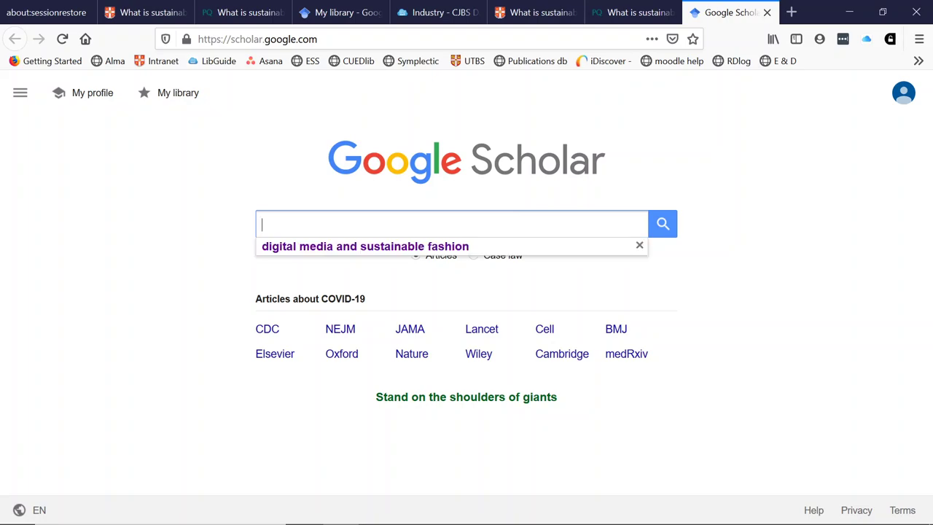
click(452, 248)
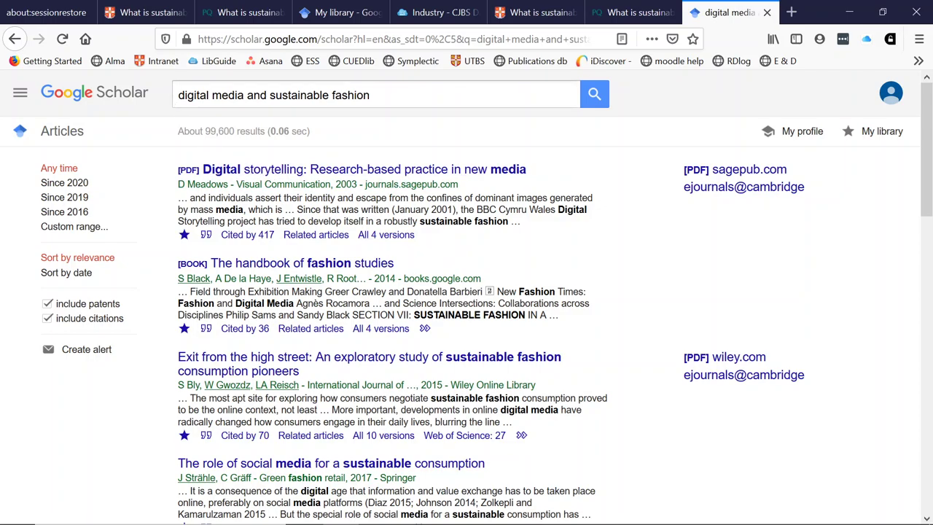
Quote both phrases as "digital media" and "sustainable fashion" and rerun, giving about 336 results.
click(177, 95)
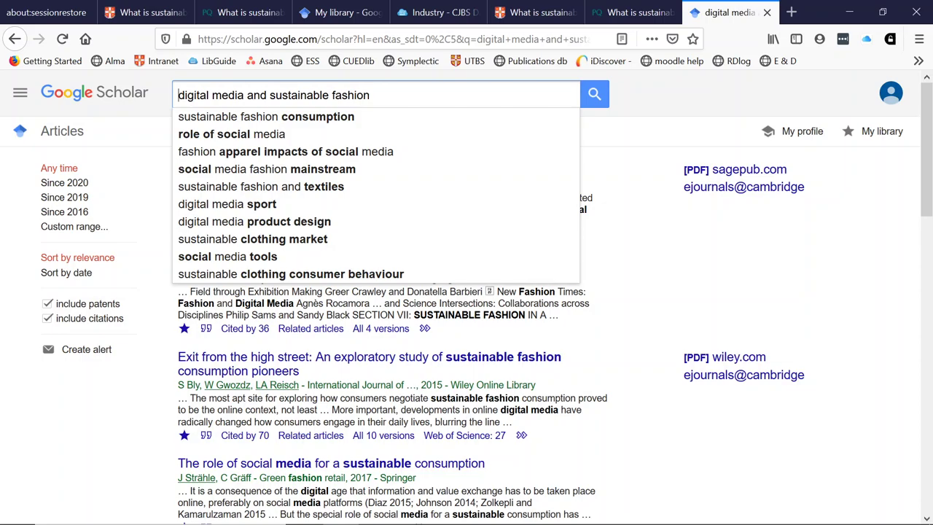
text(")
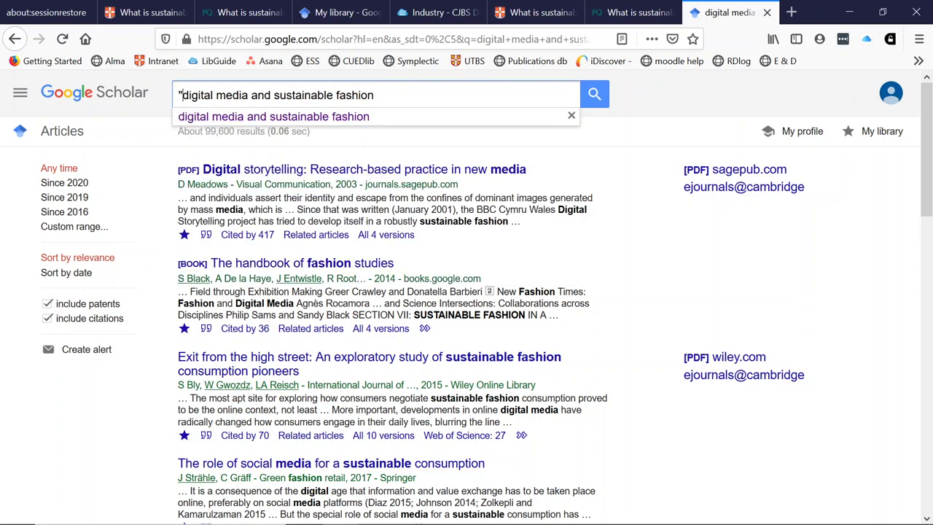
text(")
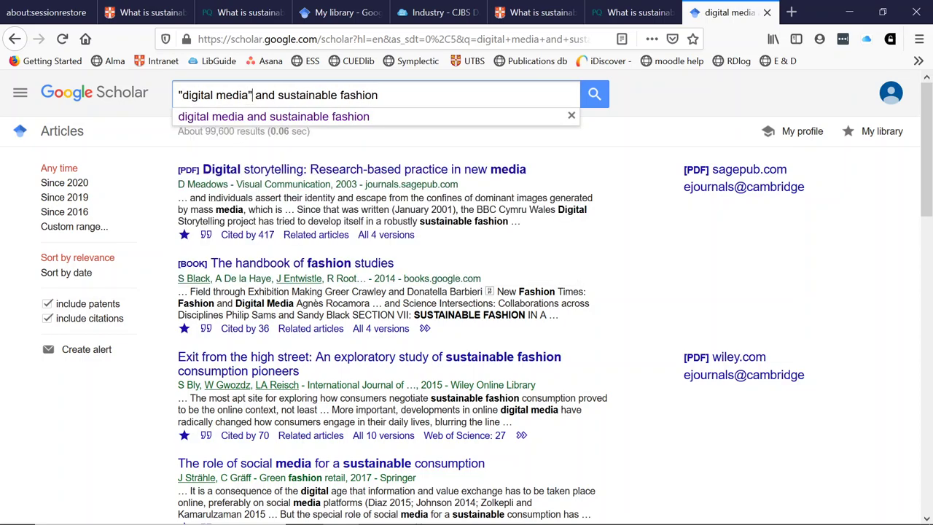
key(Right)
key(Right)
key(Right)
key(Right)
key(Right)
text(")
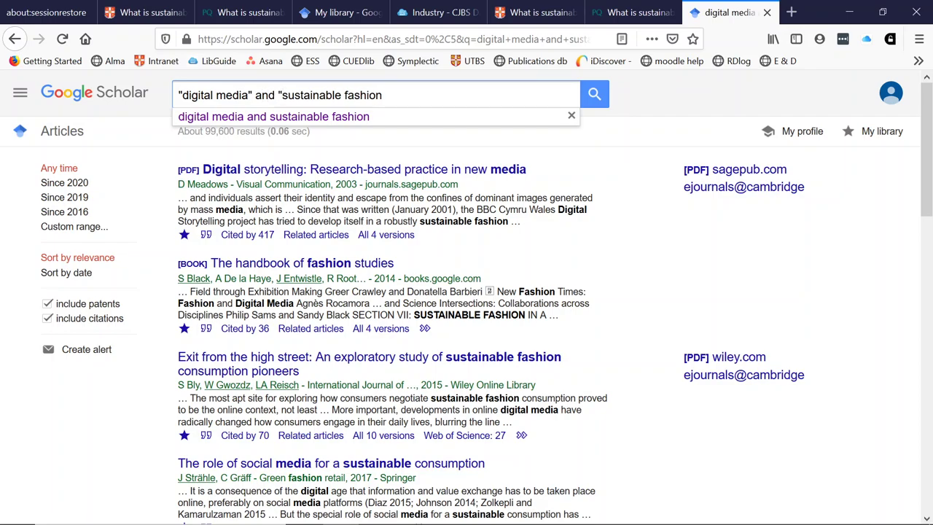
text(")
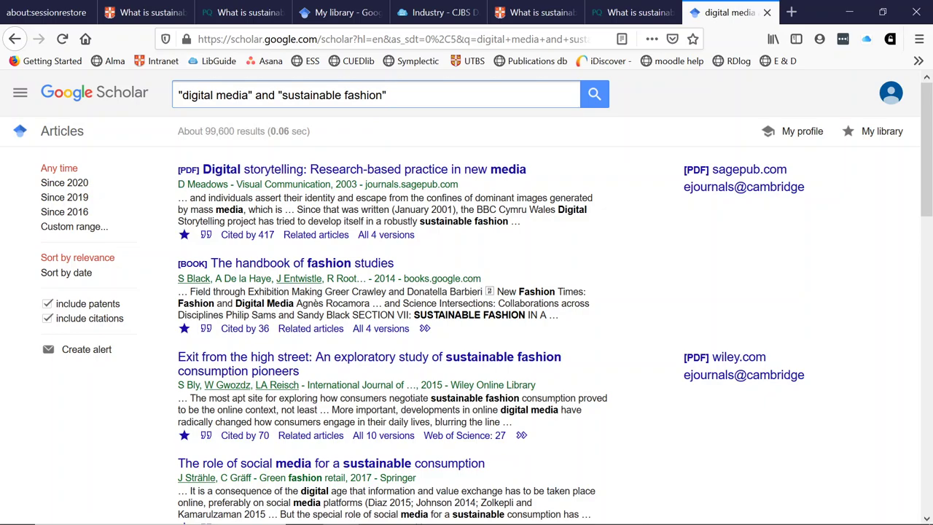
click(593, 94)
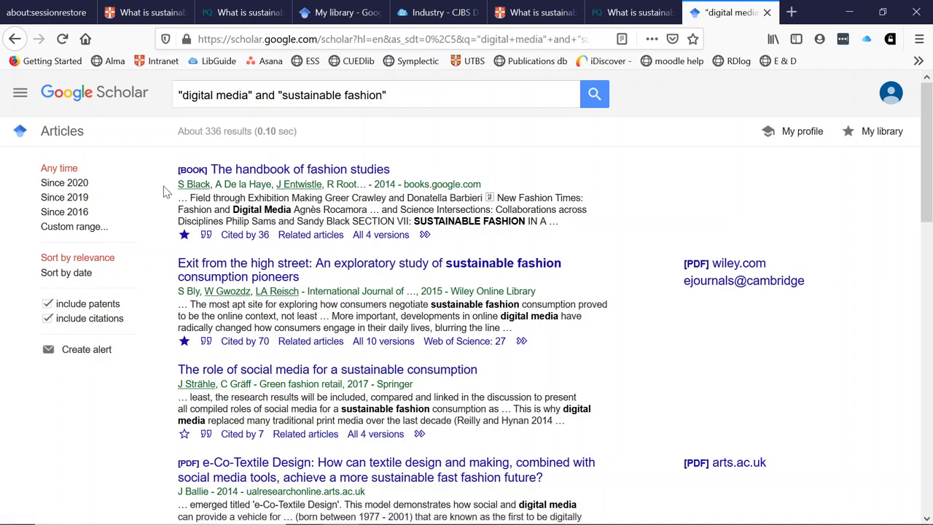
Add University of Cambridge under Library links in Scholar settings and save.
click(21, 98)
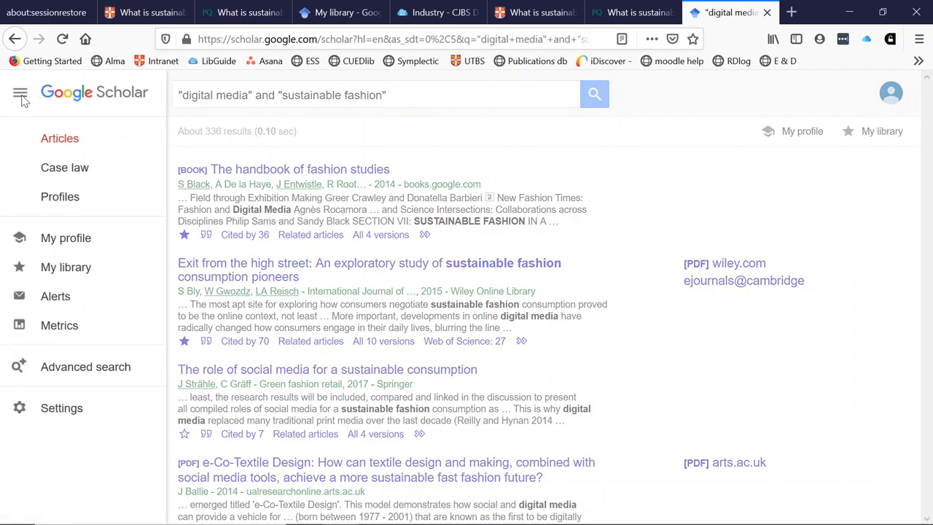
click(61, 408)
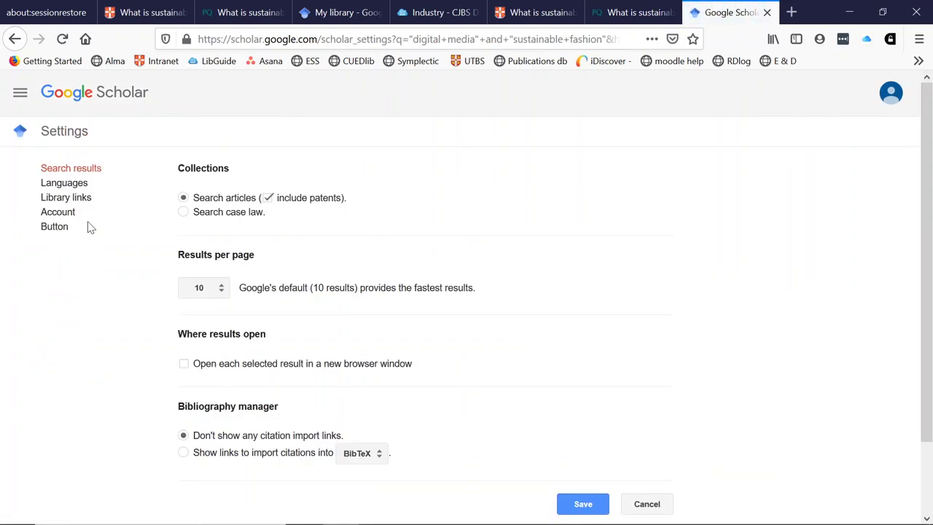
click(88, 199)
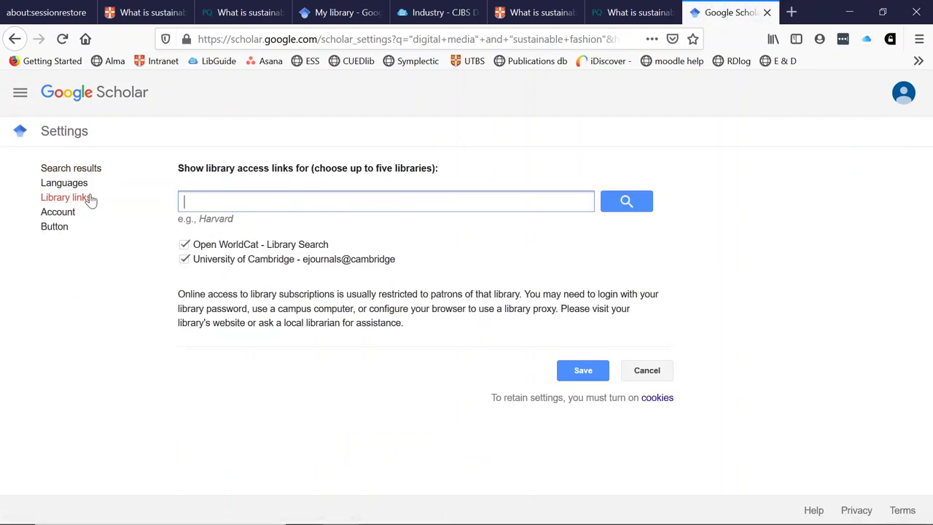
key(Down)
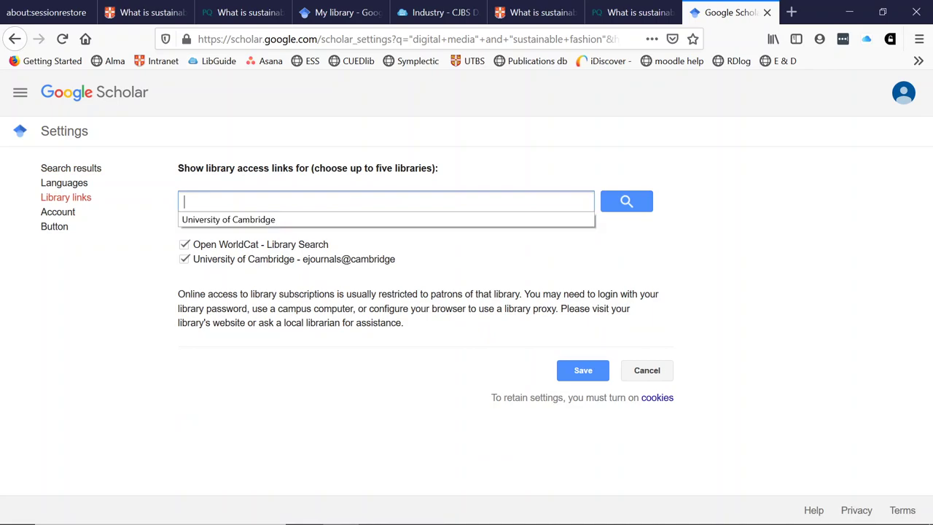
click(227, 219)
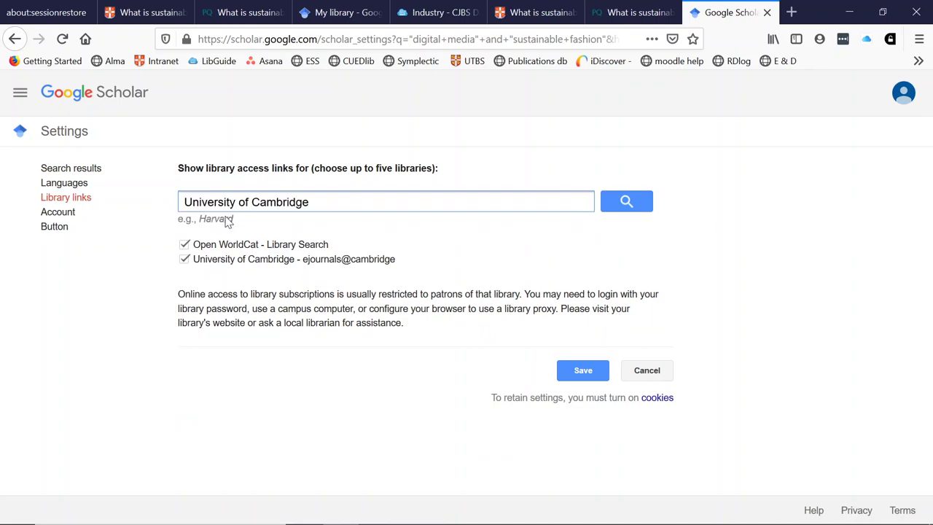
click(613, 207)
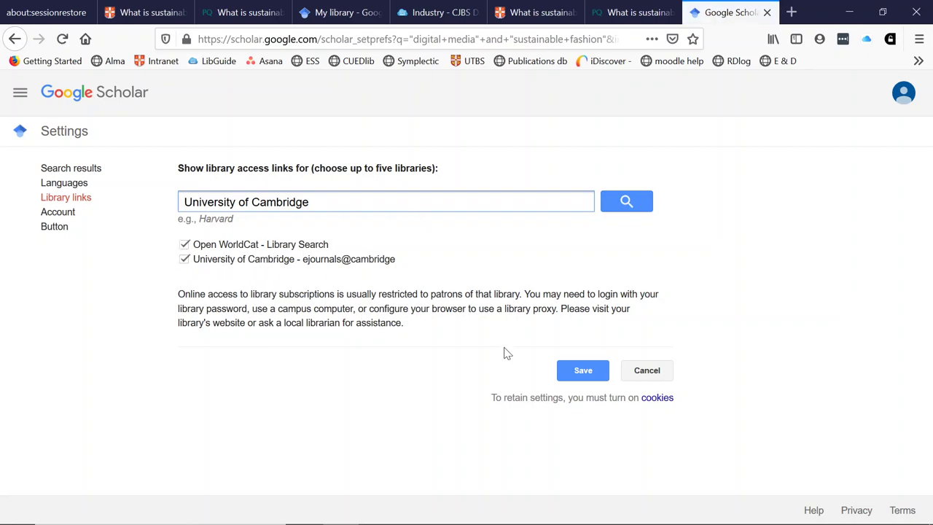
click(576, 373)
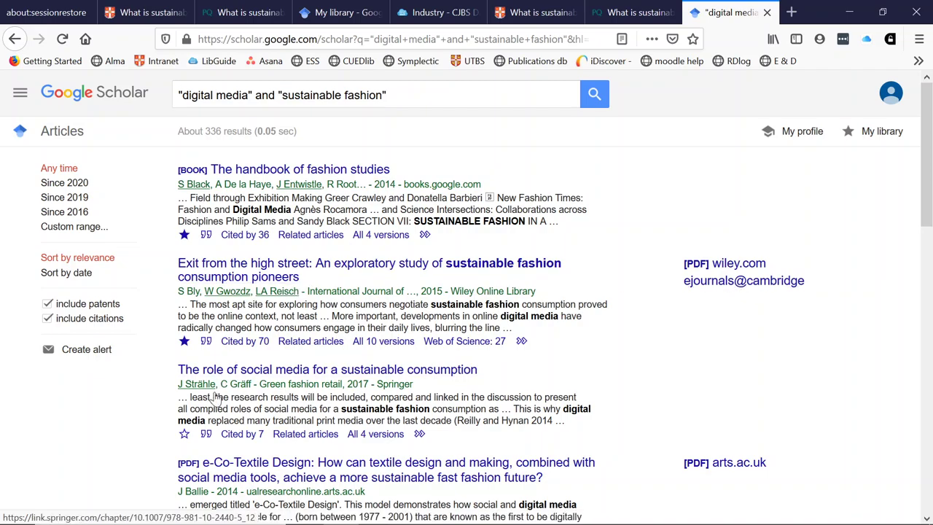
Star 'The role of social media for a sustainable consumption' and view it in My library.
click(186, 435)
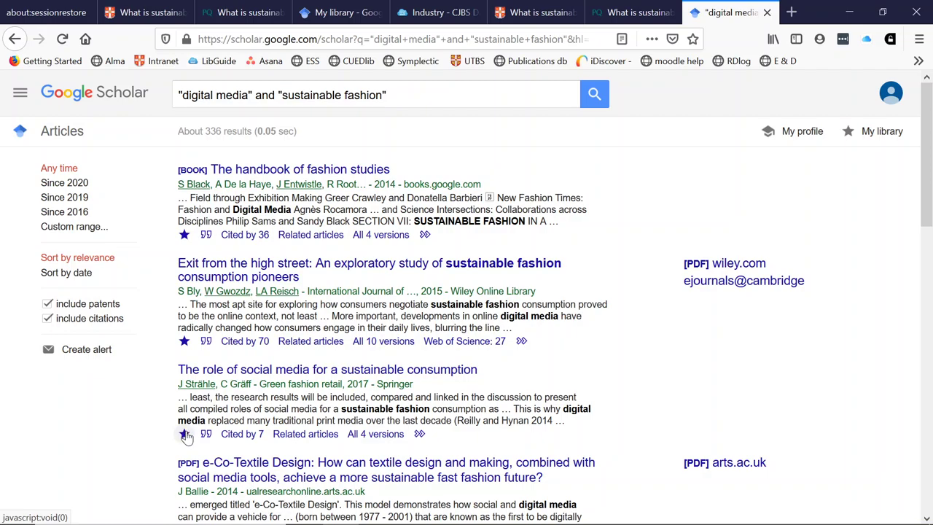
click(882, 131)
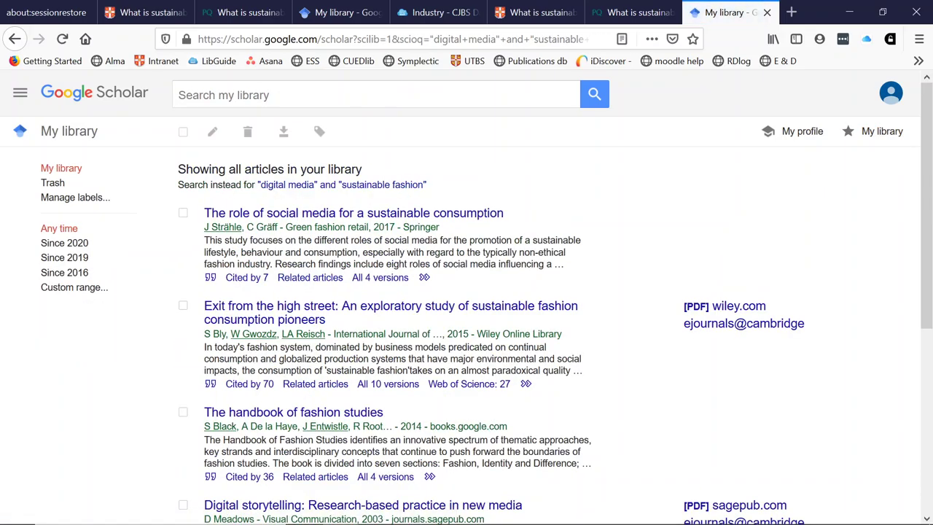
scroll(594, 328, down, 5)
scroll(570, 364, up, 5)
Advance to the ACADEMIC DATABASES slide and follow its cjbsdatabases link to the CJBS Database Guide.
key(alt+Tab)
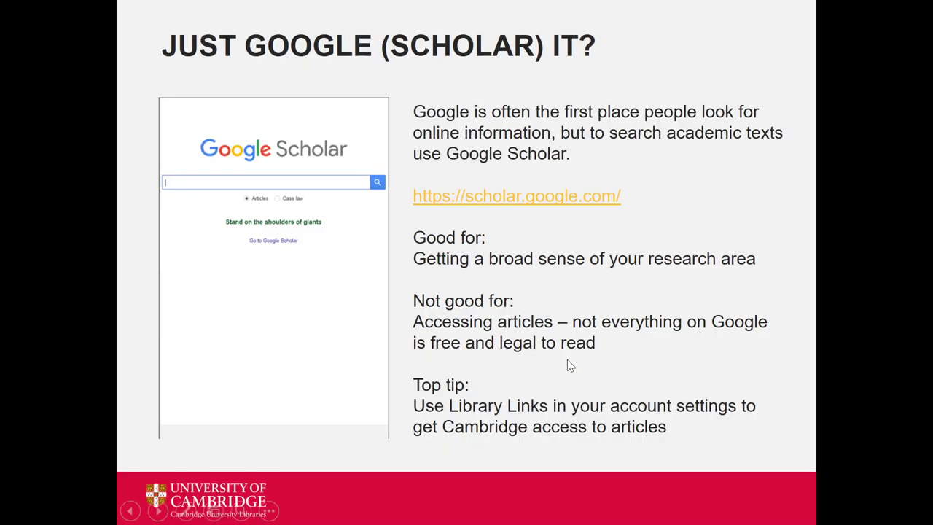
key(Right)
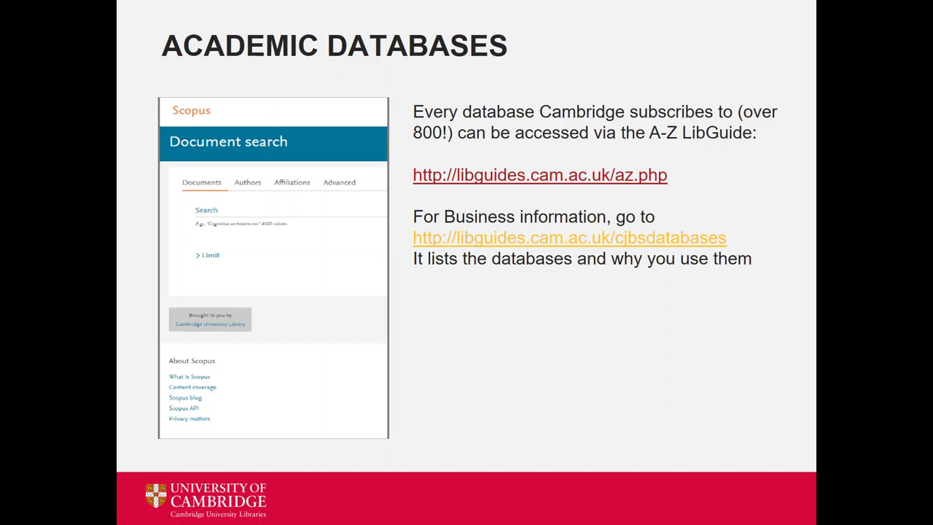
click(636, 244)
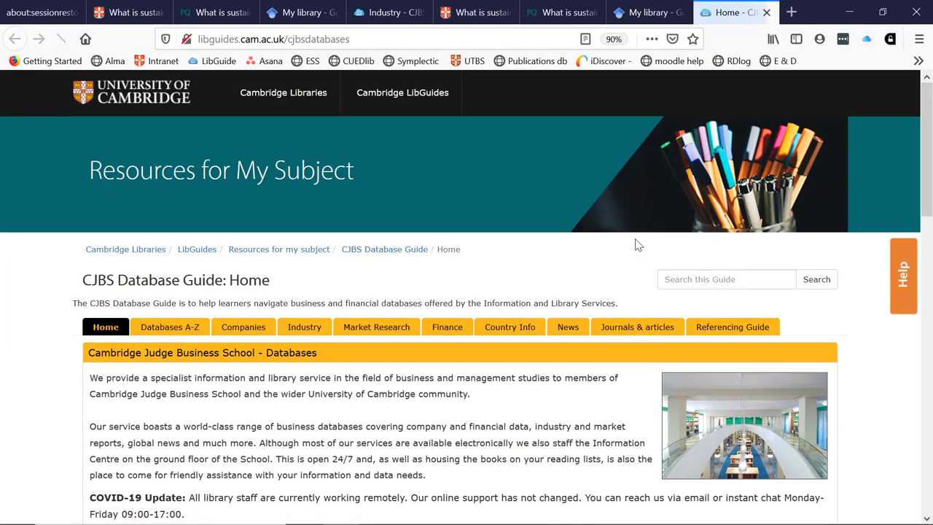
Open the guide's Databases A-Z page and scroll through online resources A-D and the Top Five Databases.
scroll(528, 279, down, 3)
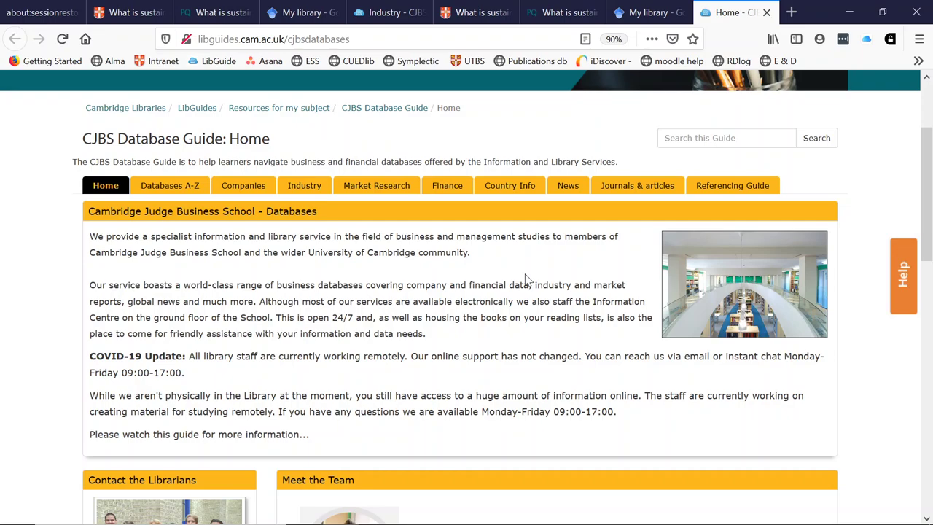
click(197, 191)
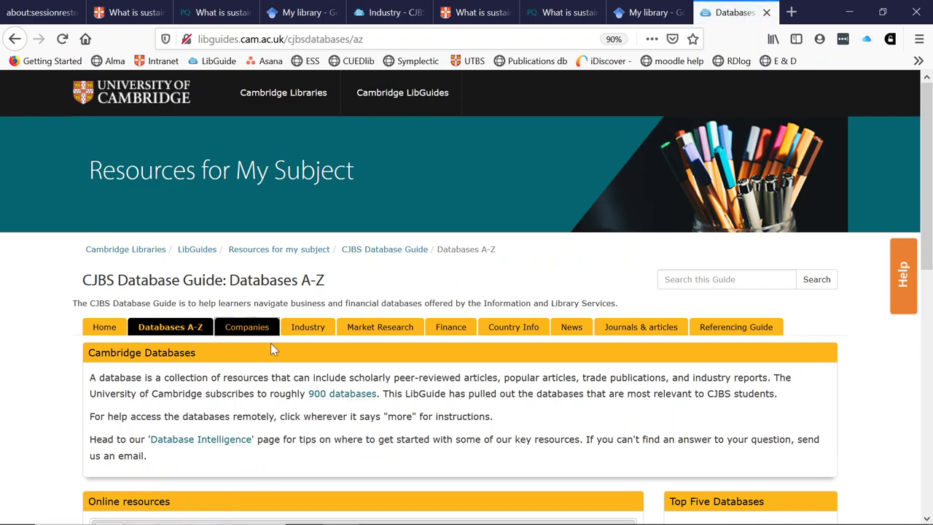
scroll(274, 347, down, 1)
scroll(274, 350, down, 3)
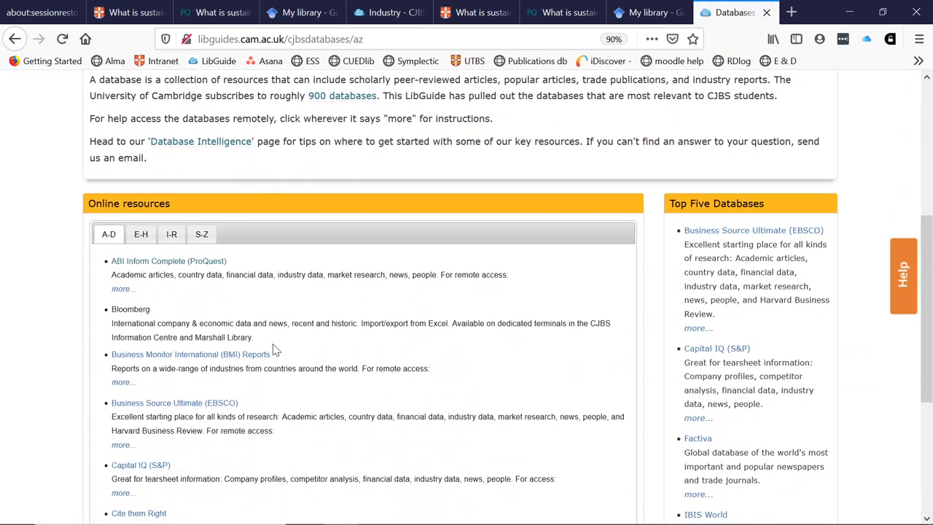
scroll(275, 351, up, 4)
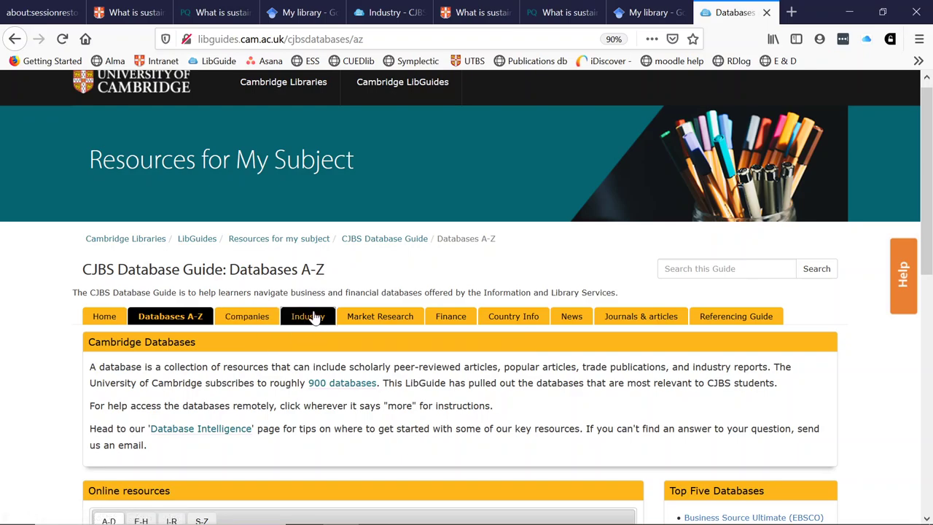
Open ABI Inform Complete (ProQuest) from the LibGuide's Market Research > Journals & articles page.
click(378, 319)
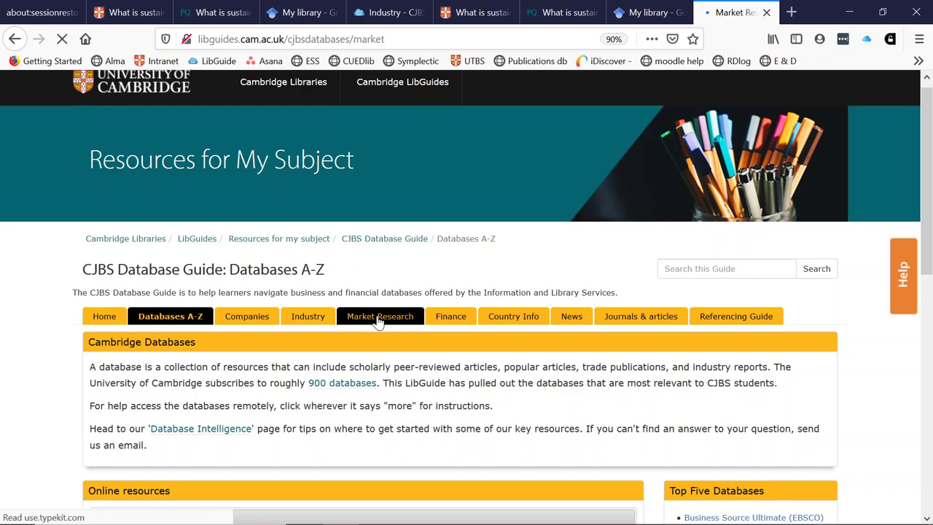
scroll(400, 442, down, 3)
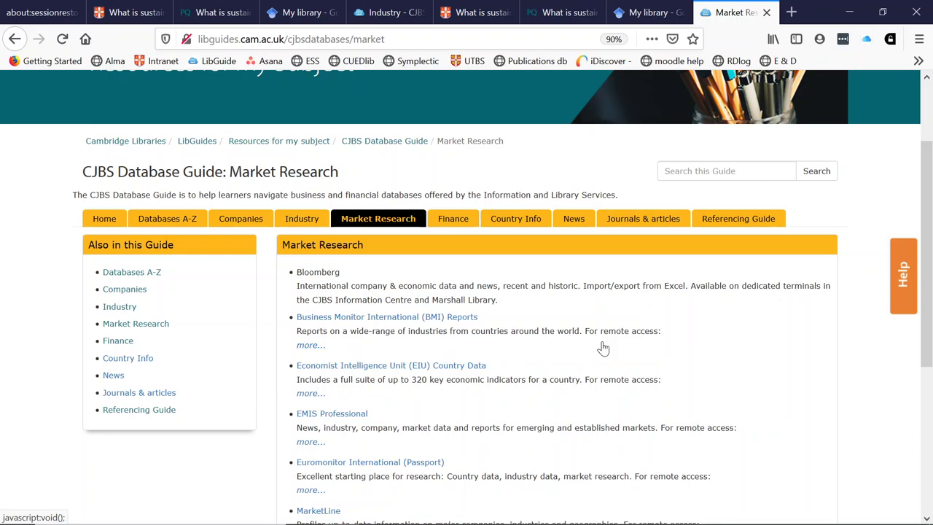
click(645, 223)
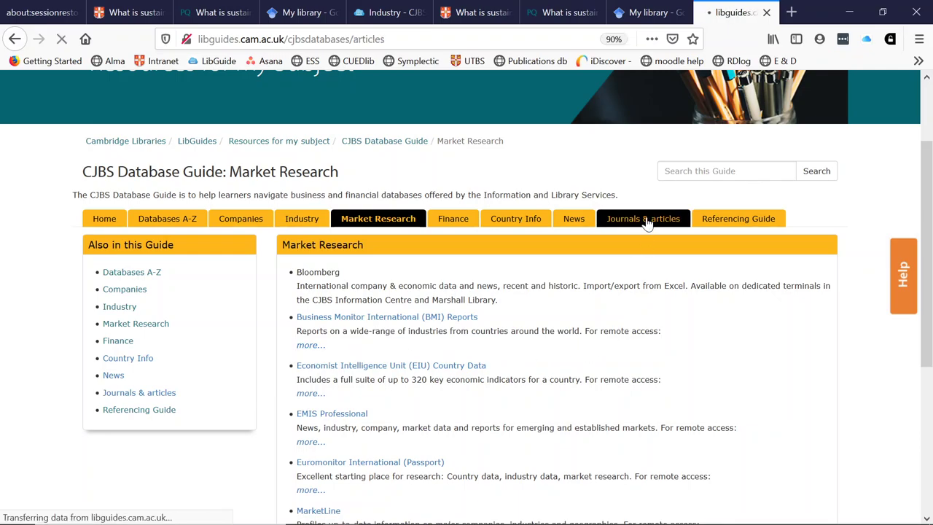
scroll(541, 408, down, 3)
scroll(542, 408, down, 2)
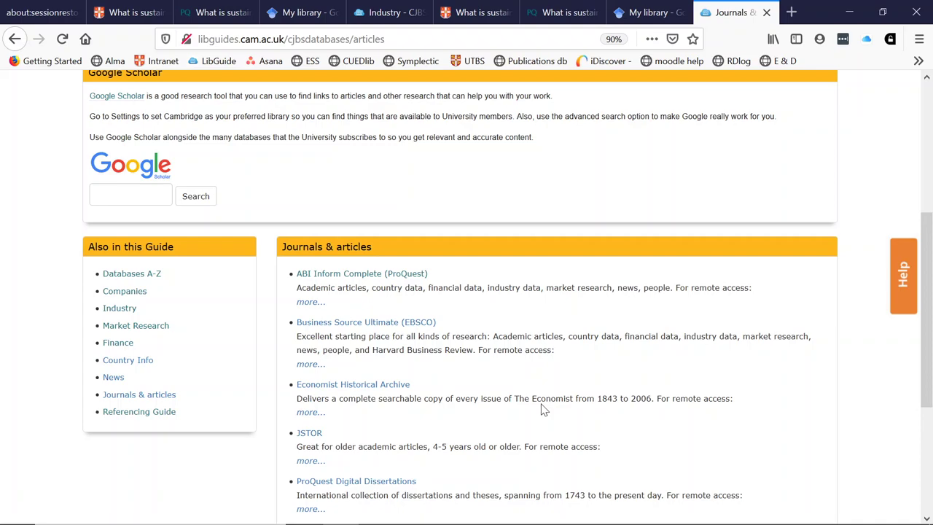
click(363, 275)
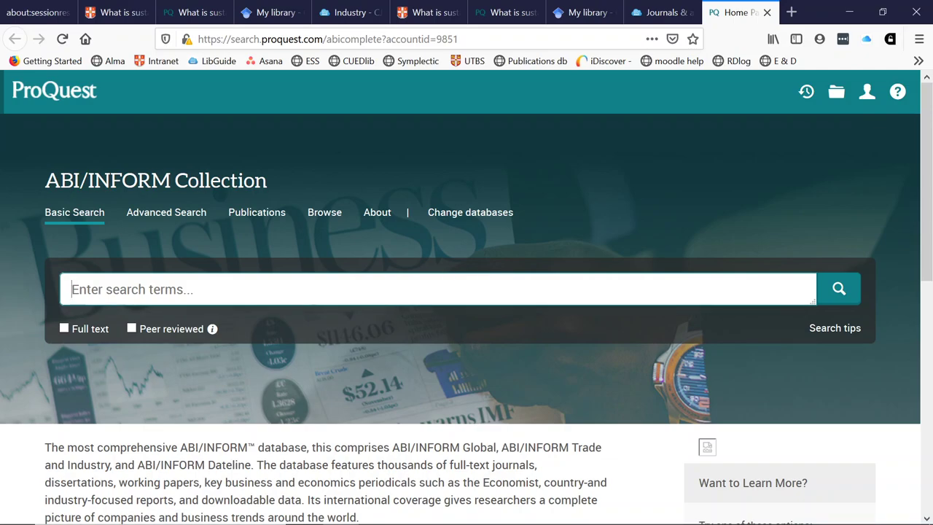
Search Basic Search for "digital media" and "sustain* fashion consumption", which returns 0 results.
text("digital media)
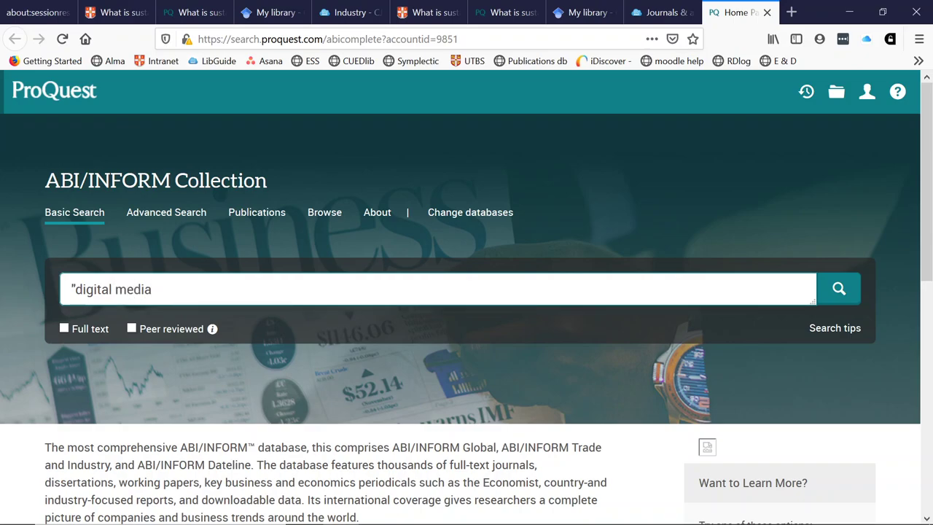
text(" and)
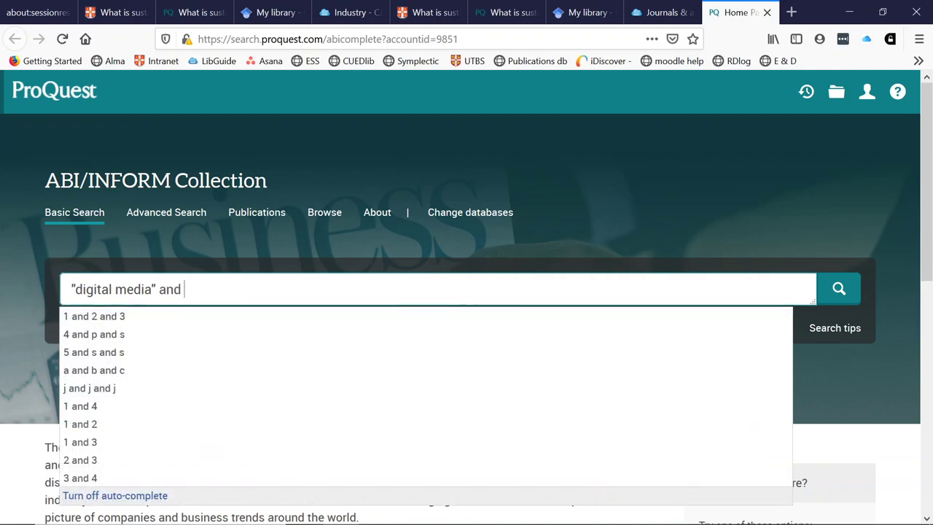
text( "sus)
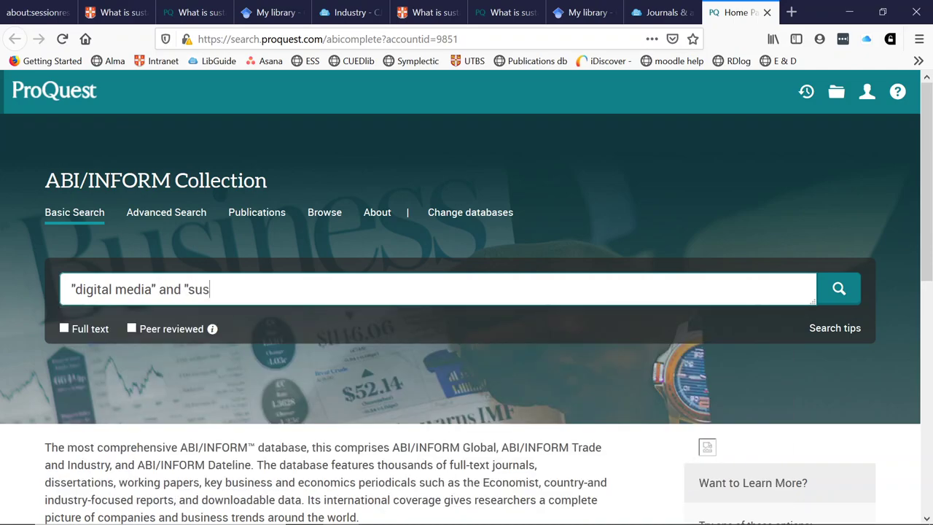
text(tain* fashio)
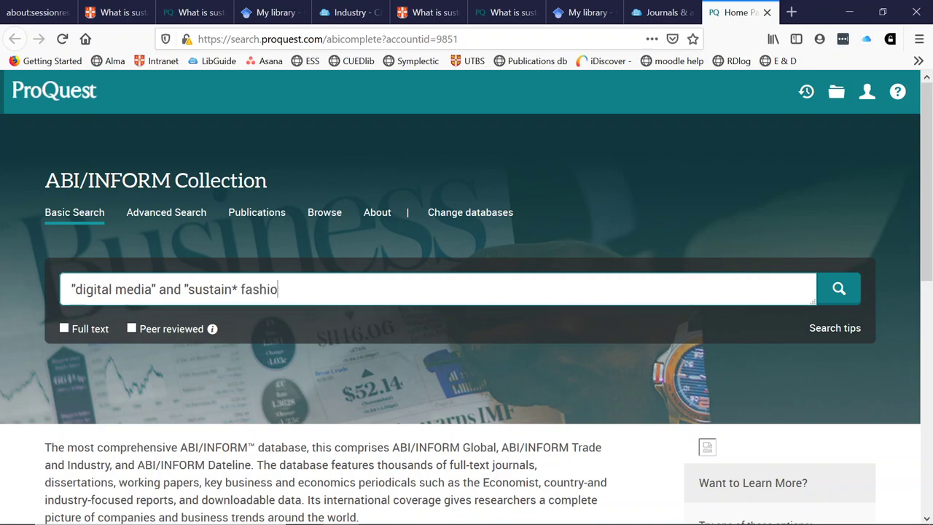
text(n consumption)
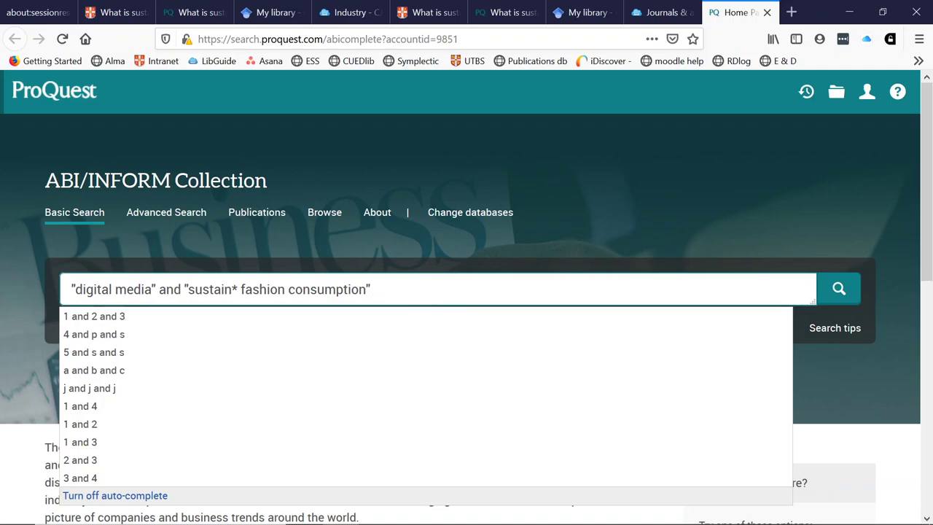
click(842, 290)
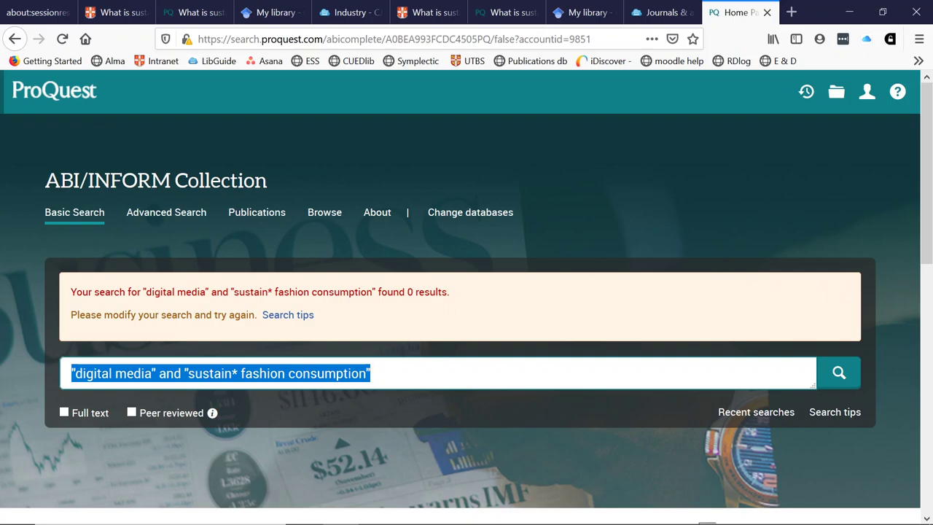
Rewrite the query as ("digital media" or "social media") and ("sustain* fashion" or "green fashion") and run it.
click(71, 373)
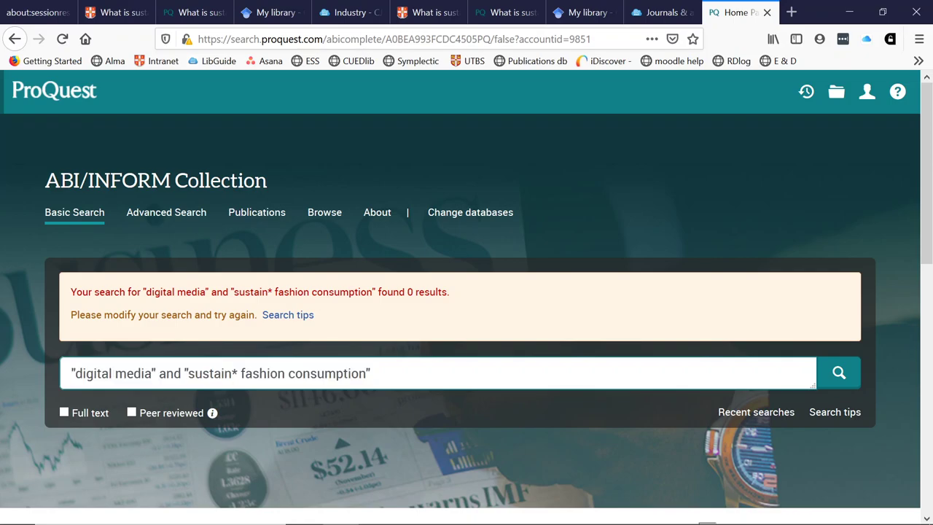
text(("digital media" )
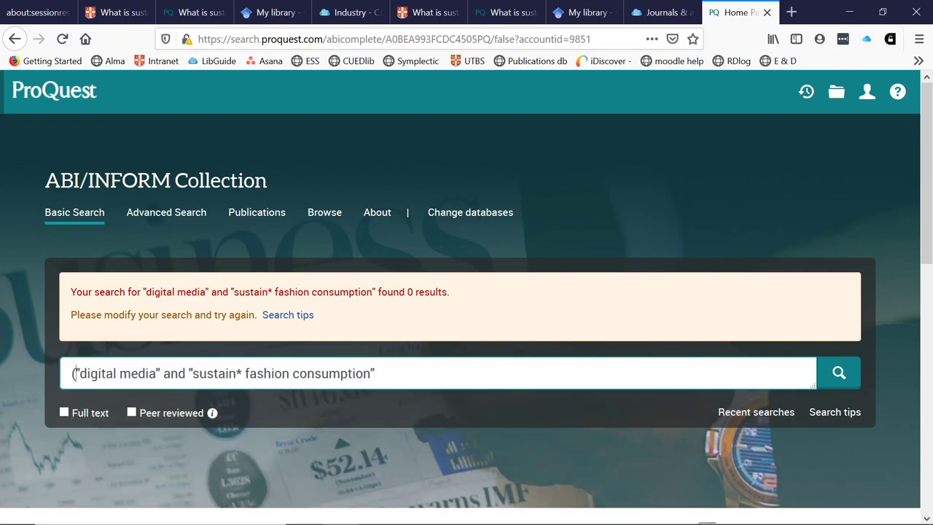
text(or )
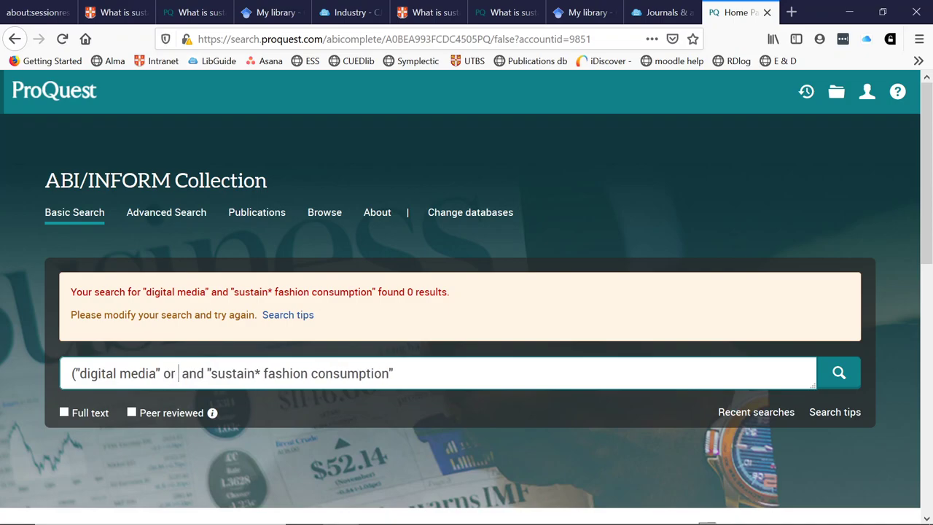
text("social media)
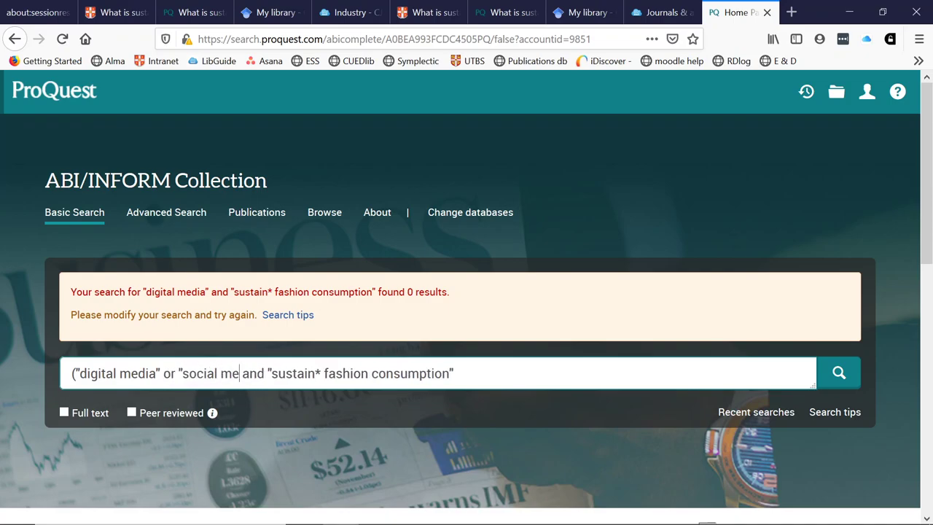
text("))
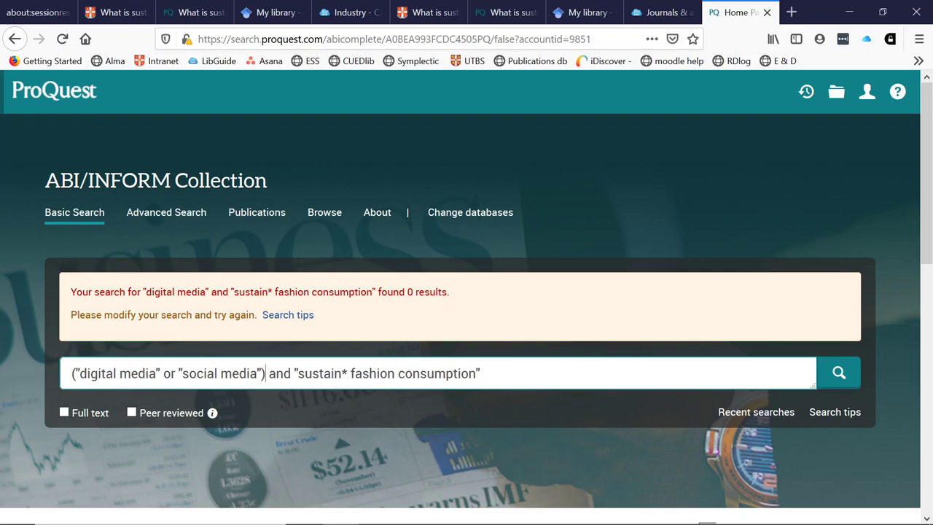
click(477, 373)
key(BackSpace)
key(BackSpace)
key(BackSpace)
key(BackSpace)
key(BackSpace)
key(BackSpace)
key(BackSpace)
key(BackSpace)
key(BackSpace)
key(BackSpace)
key(BackSpace)
key(BackSpace)
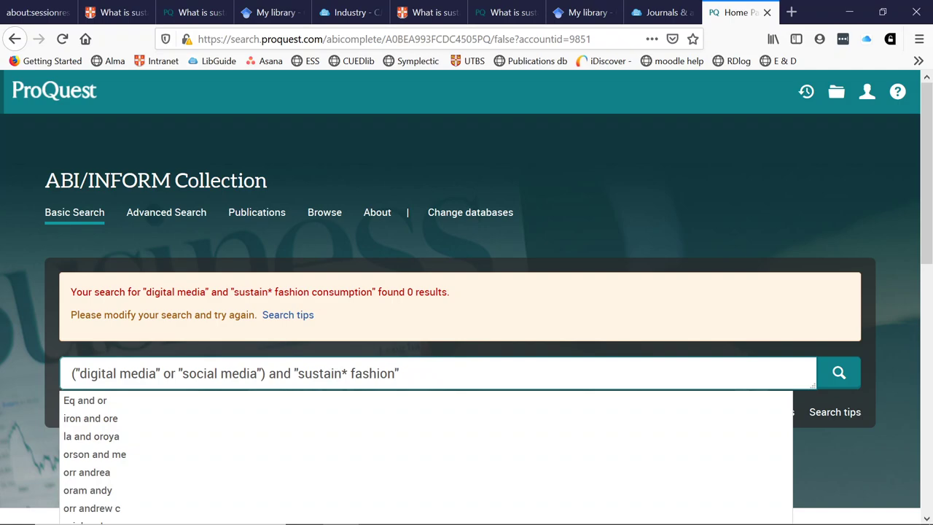
click(294, 373)
text(()
click(404, 373)
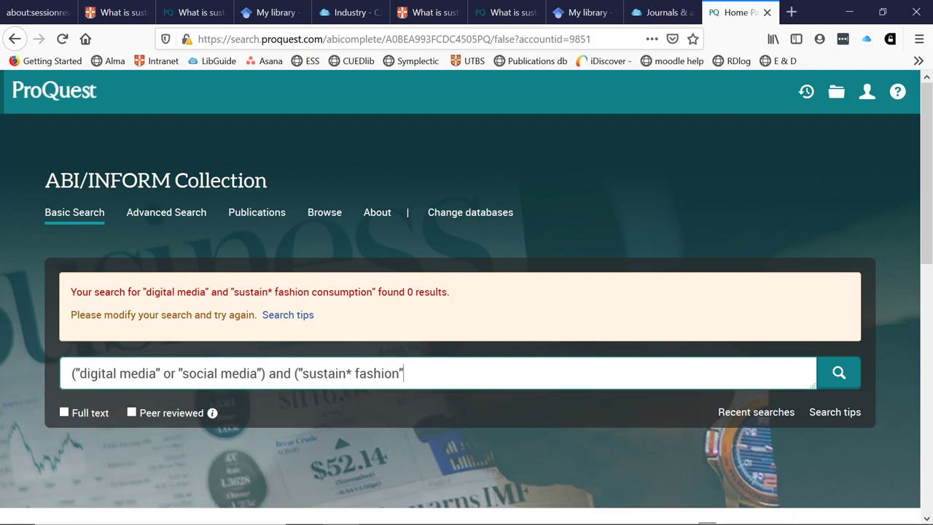
text(or "green fashion)
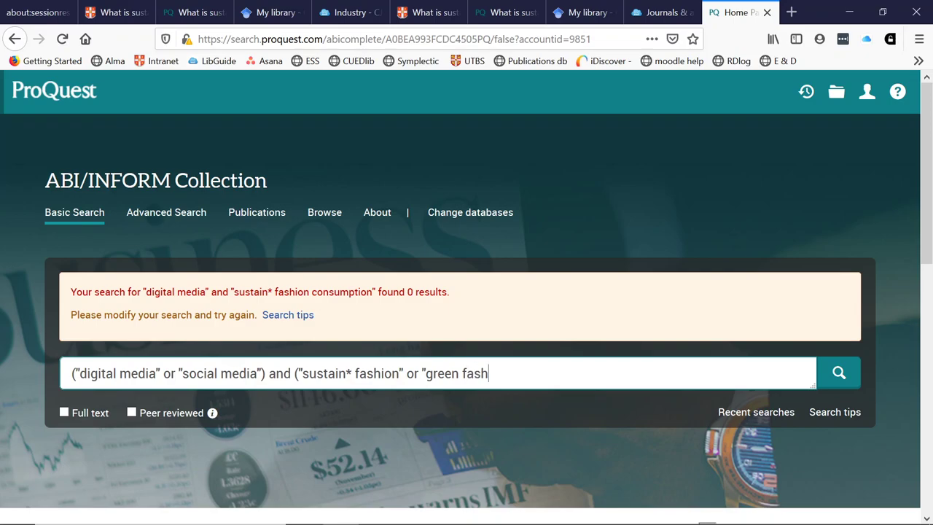
text("))
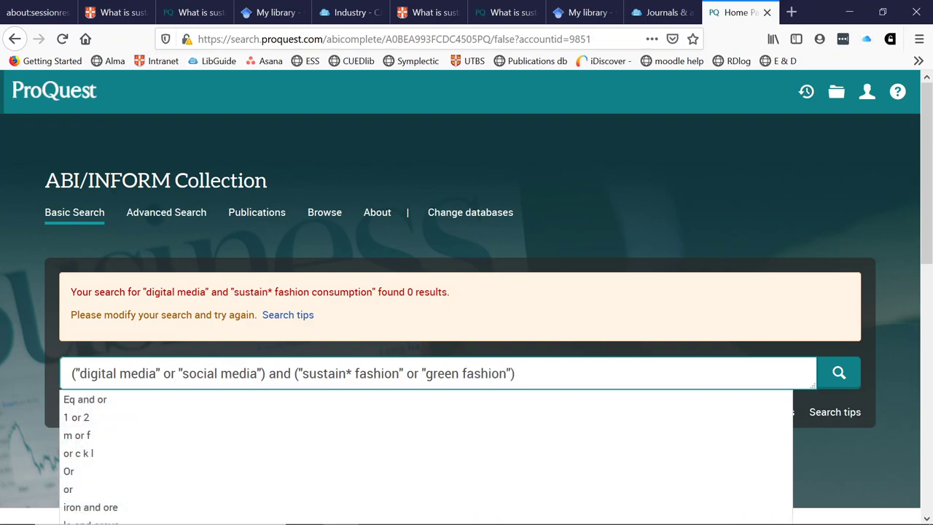
key(Return)
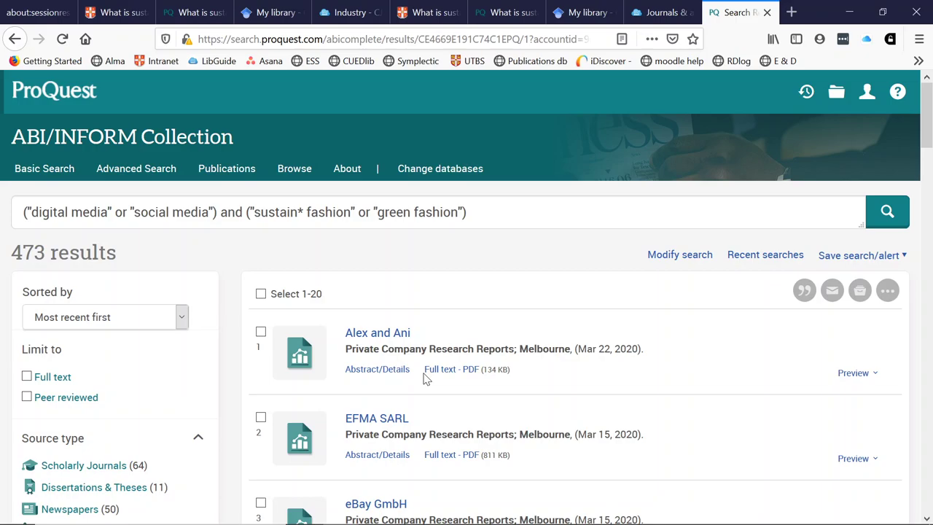
scroll(426, 378, down, 5)
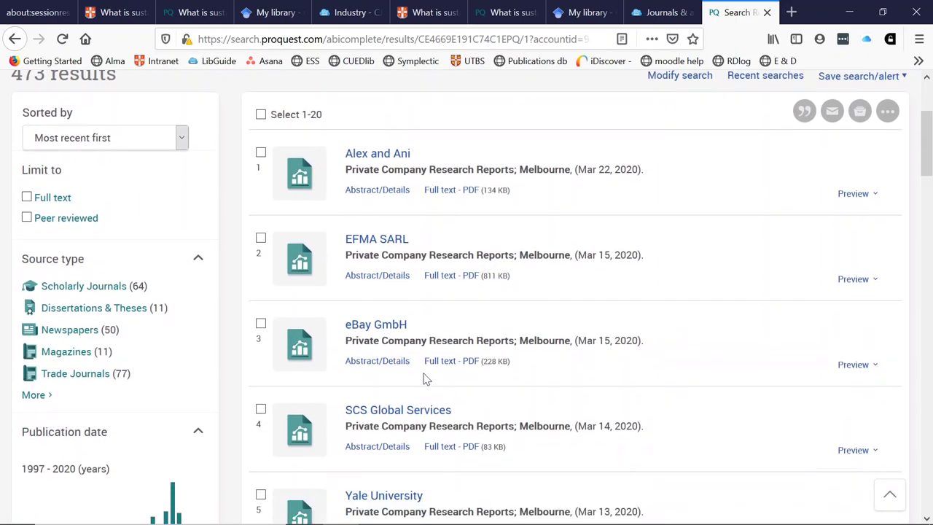
scroll(427, 378, down, 3)
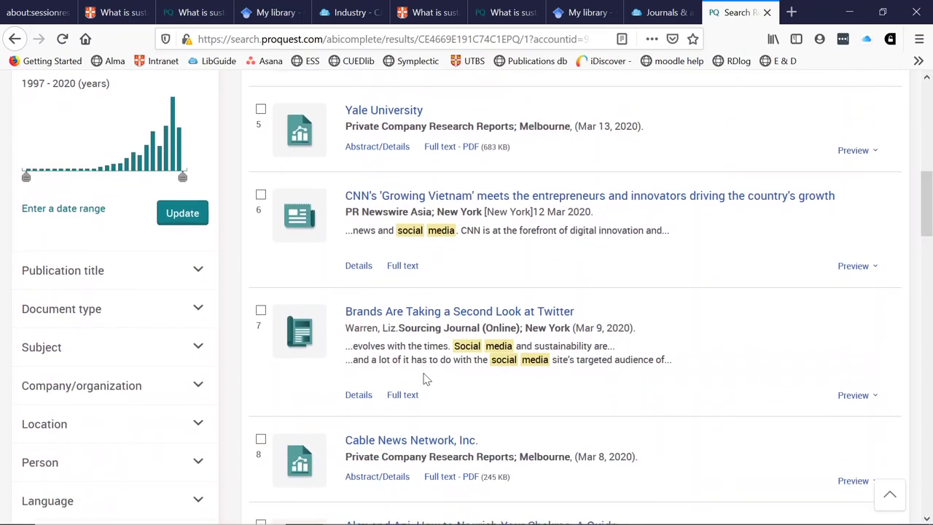
scroll(426, 378, down, 2)
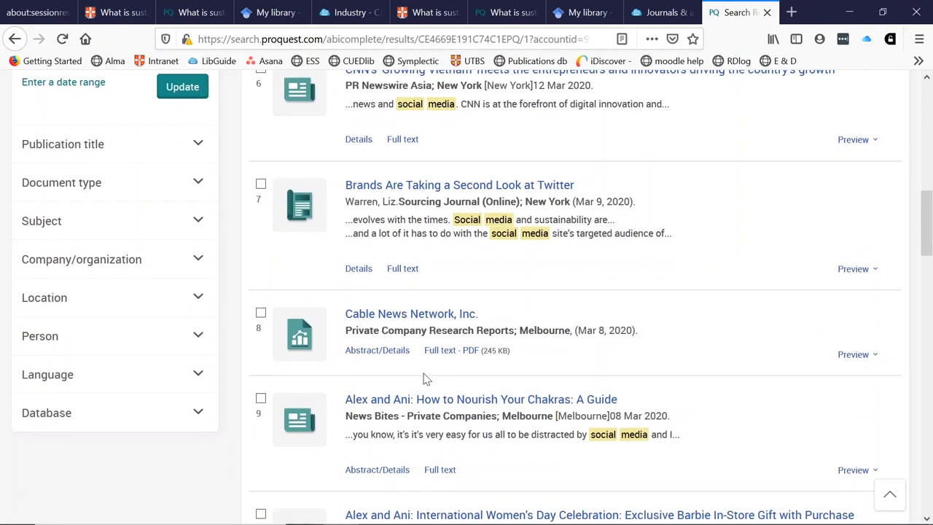
scroll(426, 378, up, 5)
scroll(426, 378, up, 4)
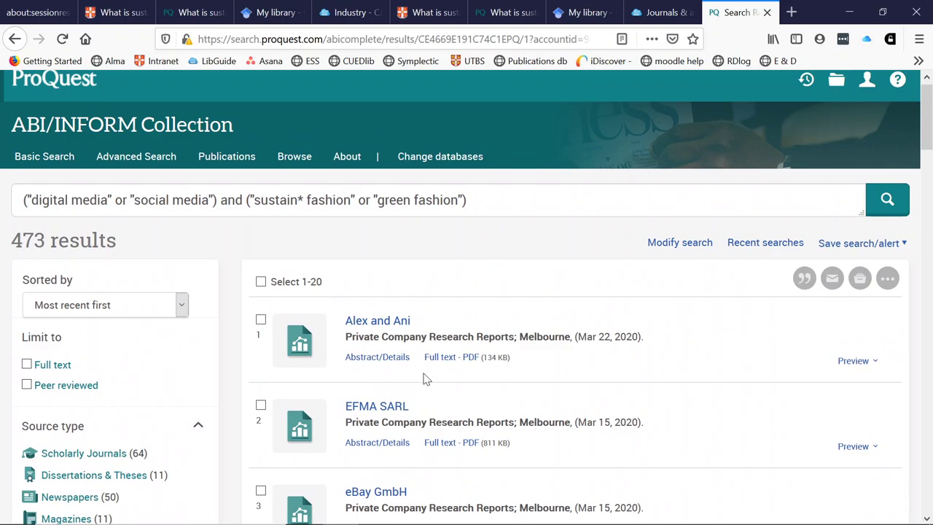
click(510, 215)
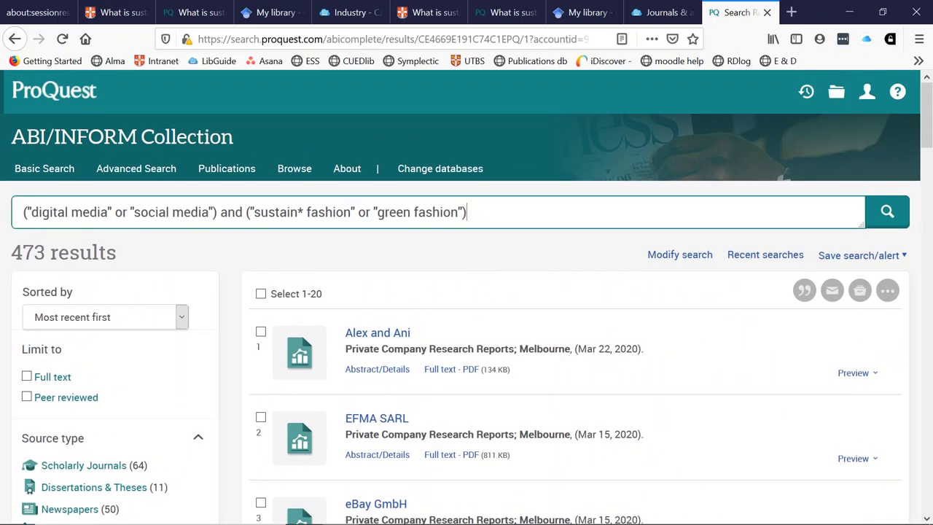
Append and "consumer behavio*r" to the query and search, cutting results to 65.
text(and)
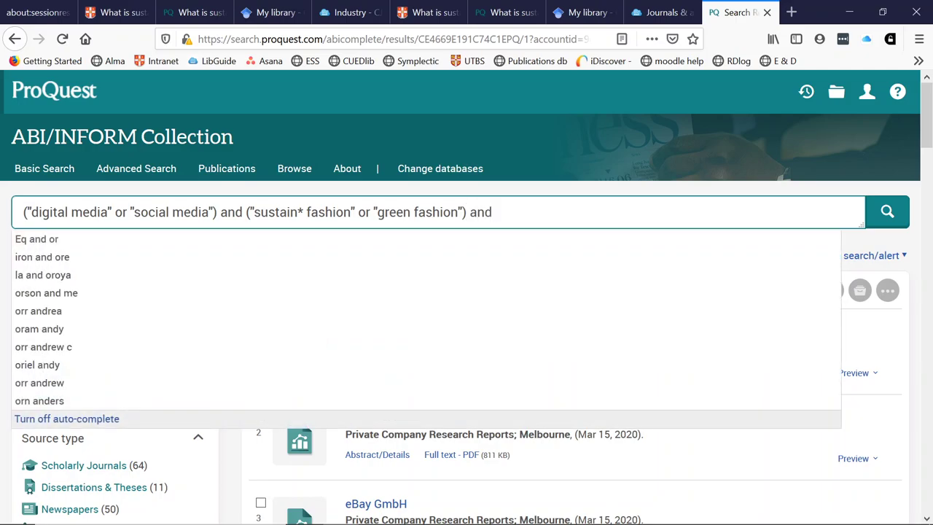
text( "co)
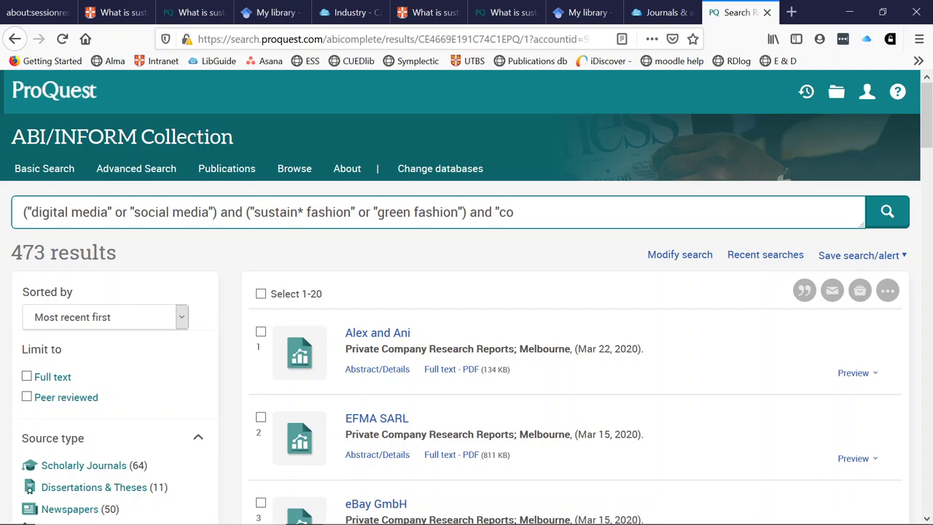
text(nsumer behaviou)
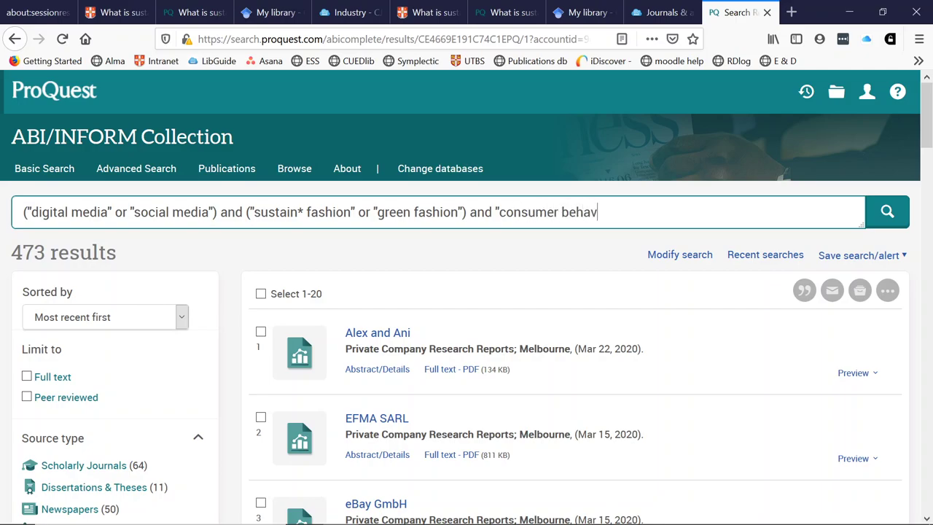
key(BackSpace)
text(*R")
key(BackSpace)
key(BackSpace)
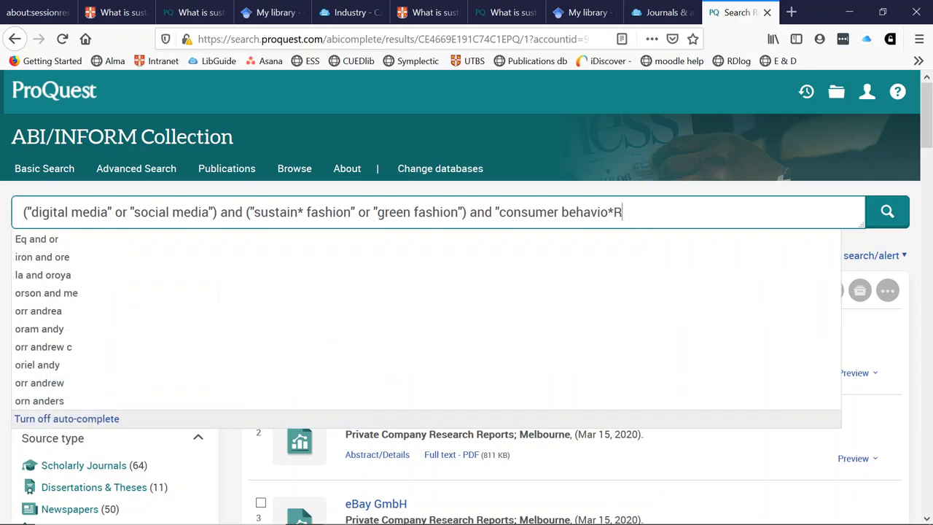
text(r£)
key(BackSpace)
text(")
click(879, 220)
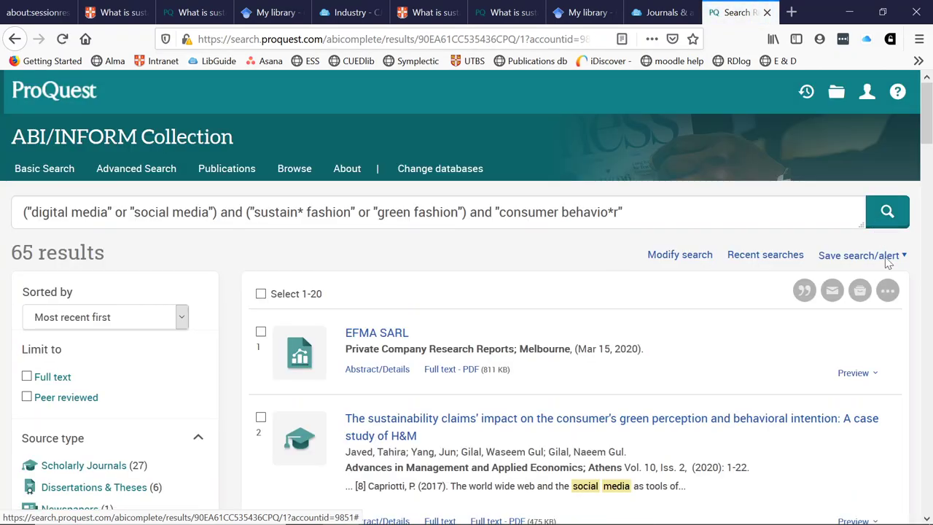
scroll(704, 459, down, 3)
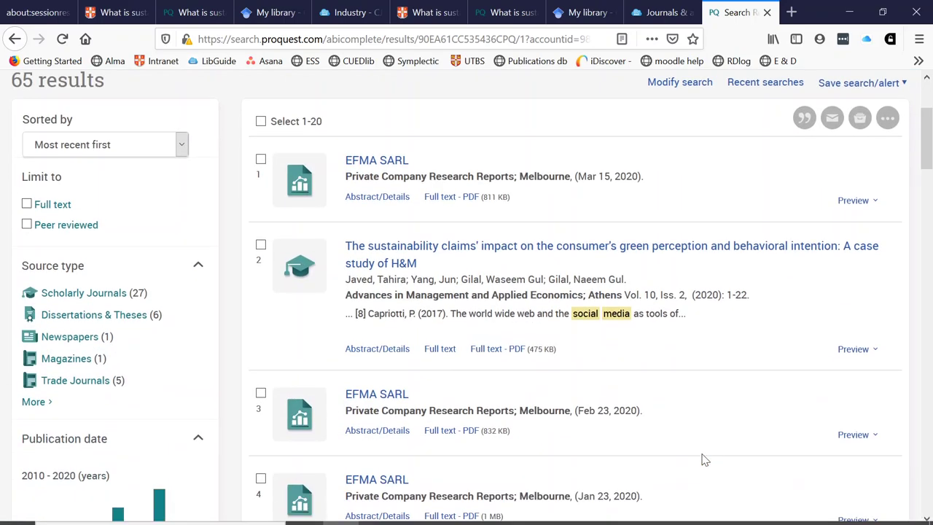